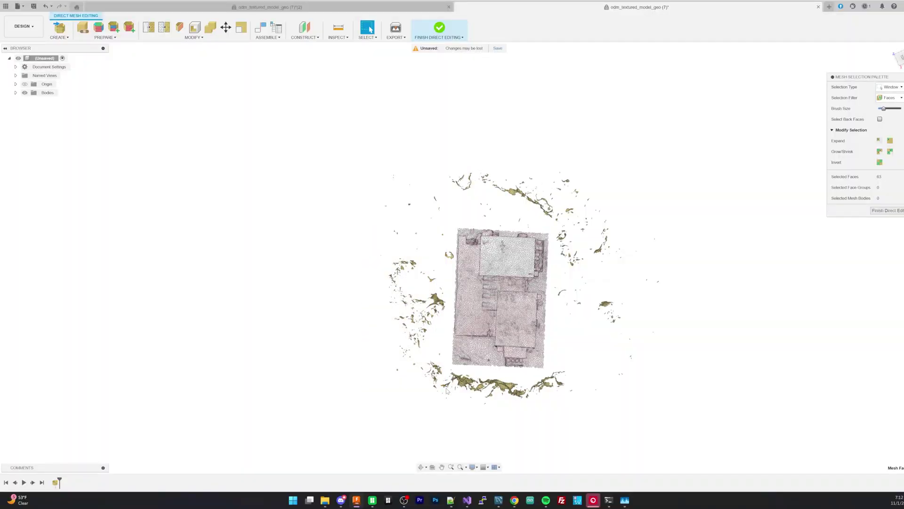
Step: Window-select the stray mesh fragments scattered around the building scan
{"action": "left_click_drag", "start_coordinate": [425, 377], "coordinate": [595, 419]}
{"action": "middle_click_drag", "start_coordinate": [595, 420], "coordinate": [485, 80], "text": "shift"}
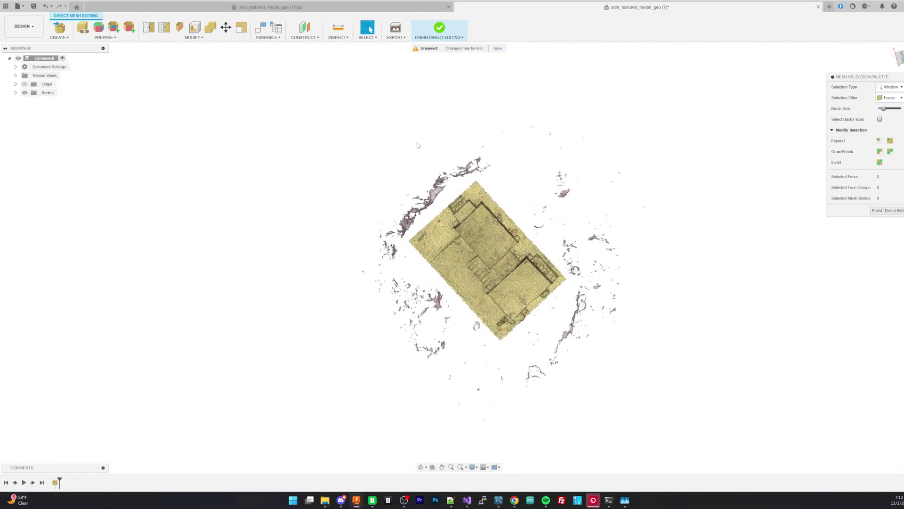
{"action": "middle_click_drag", "start_coordinate": [533, 141], "coordinate": [406, 136], "text": "shift"}
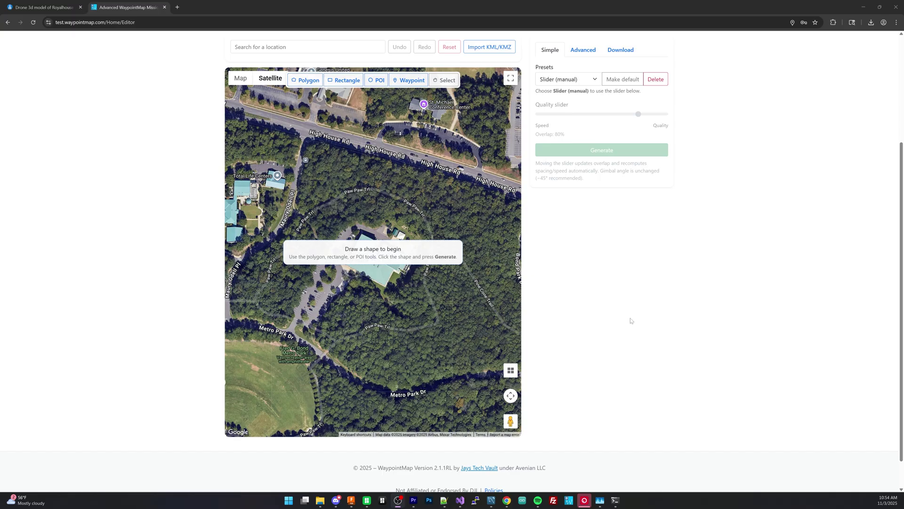
Step: Switch to the WaypointMap mission editor and examine the satellite map around the Bond Park Community Center
{"action": "scroll", "coordinate": [375, 250], "scroll_direction": "up", "scroll_amount": 4}
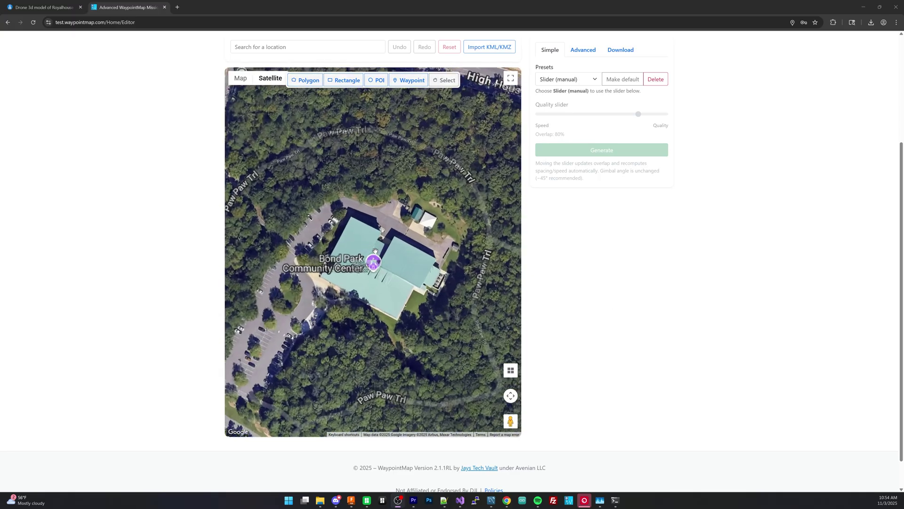
{"action": "scroll", "coordinate": [383, 268], "scroll_direction": "down", "scroll_amount": 2}
{"action": "scroll", "coordinate": [383, 268], "scroll_direction": "down", "scroll_amount": 2}
{"action": "scroll", "coordinate": [404, 288], "scroll_direction": "up", "scroll_amount": 2}
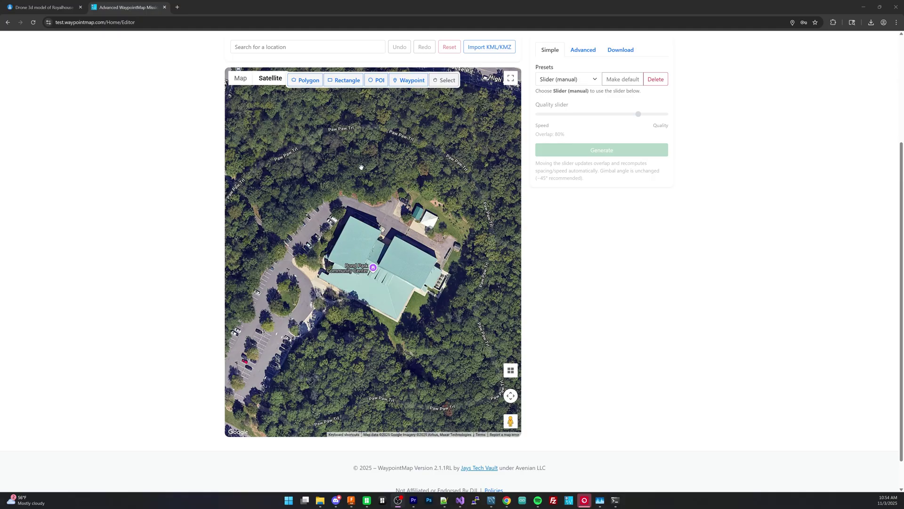
{"action": "left_click_drag", "start_coordinate": [396, 231], "coordinate": [363, 199]}
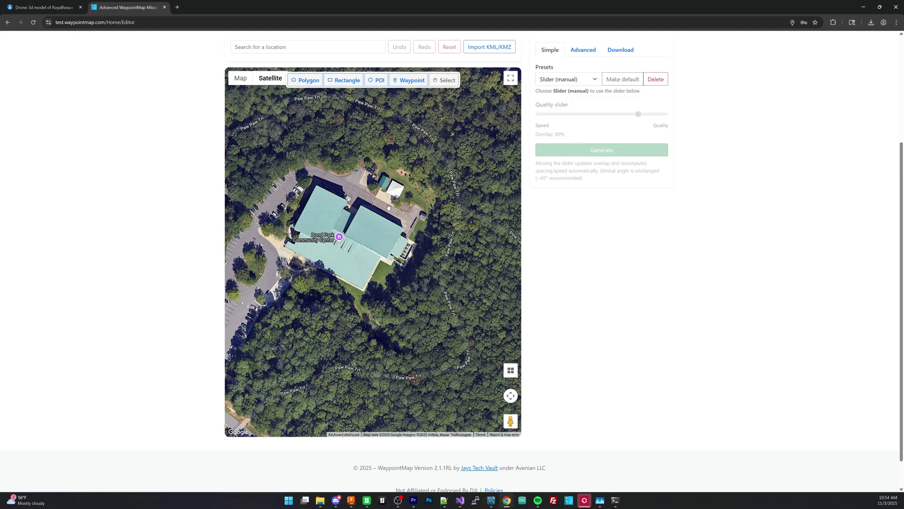
{"action": "scroll", "coordinate": [336, 217], "scroll_direction": "up", "scroll_amount": 1}
{"action": "scroll", "coordinate": [336, 218], "scroll_direction": "down", "scroll_amount": 2}
{"action": "scroll", "coordinate": [336, 217], "scroll_direction": "up", "scroll_amount": 1}
{"action": "scroll", "coordinate": [386, 220], "scroll_direction": "down", "scroll_amount": 1}
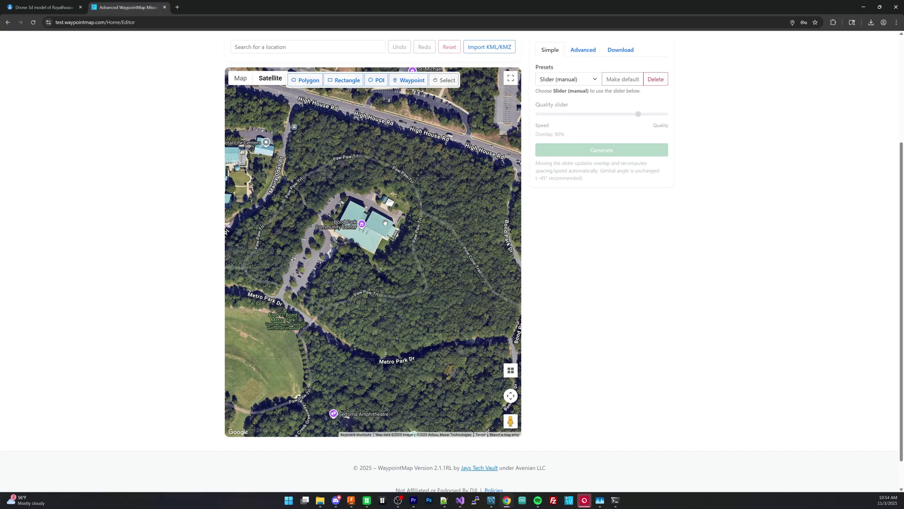
{"action": "double_click", "coordinate": [236, 206]}
{"action": "scroll", "coordinate": [414, 231], "scroll_direction": "down", "scroll_amount": 1}
{"action": "left_click_drag", "start_coordinate": [473, 246], "coordinate": [429, 267]}
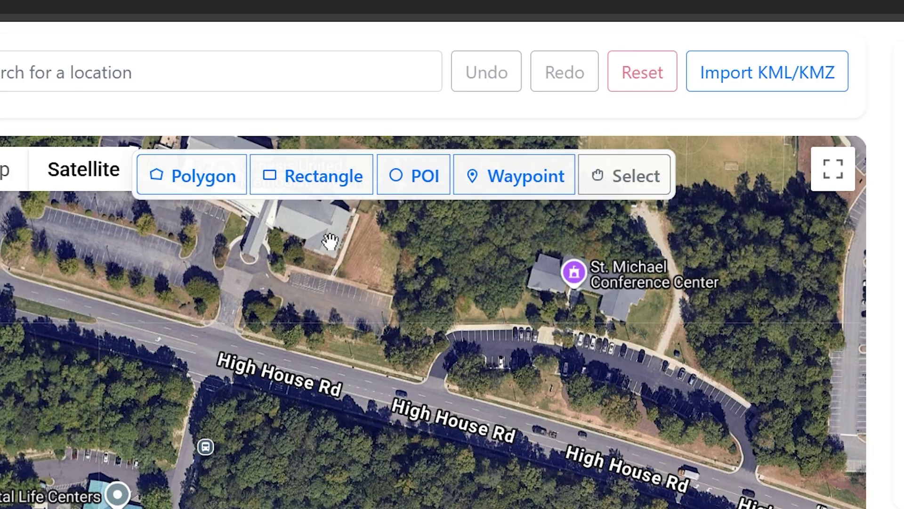
Step: Draw a POI circle centred on the Bond Park Community Center and generate its waypoints at 80% overlap
{"action": "left_click", "coordinate": [384, 80]}
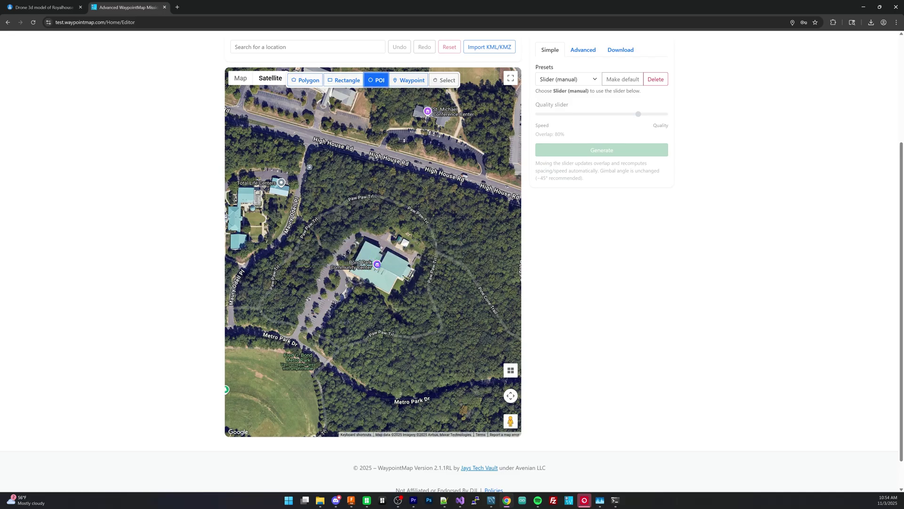
{"action": "left_click_drag", "start_coordinate": [378, 263], "coordinate": [296, 265]}
{"action": "left_click", "coordinate": [443, 80]}
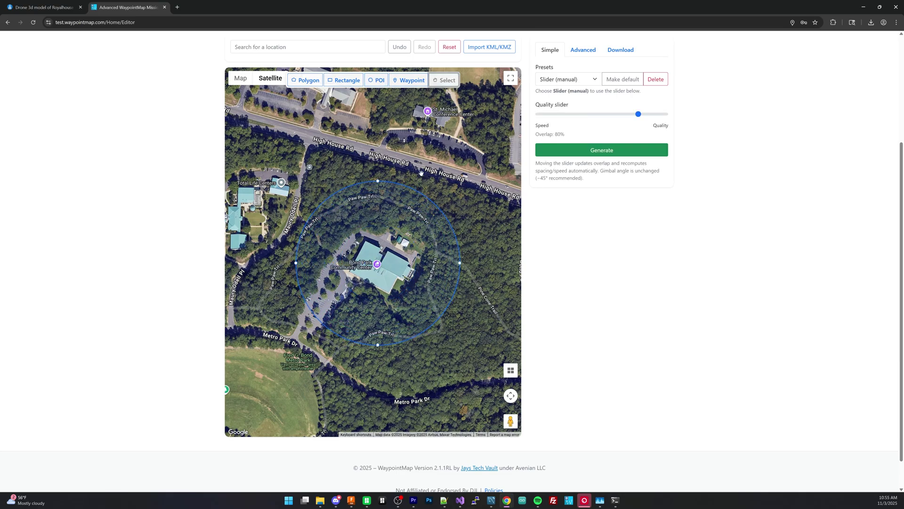
{"action": "left_click", "coordinate": [399, 241]}
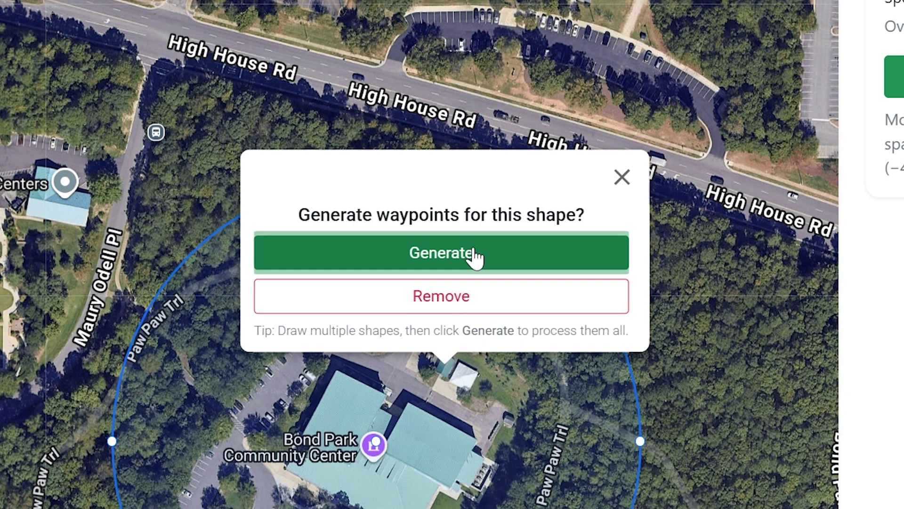
{"action": "left_click", "coordinate": [474, 257]}
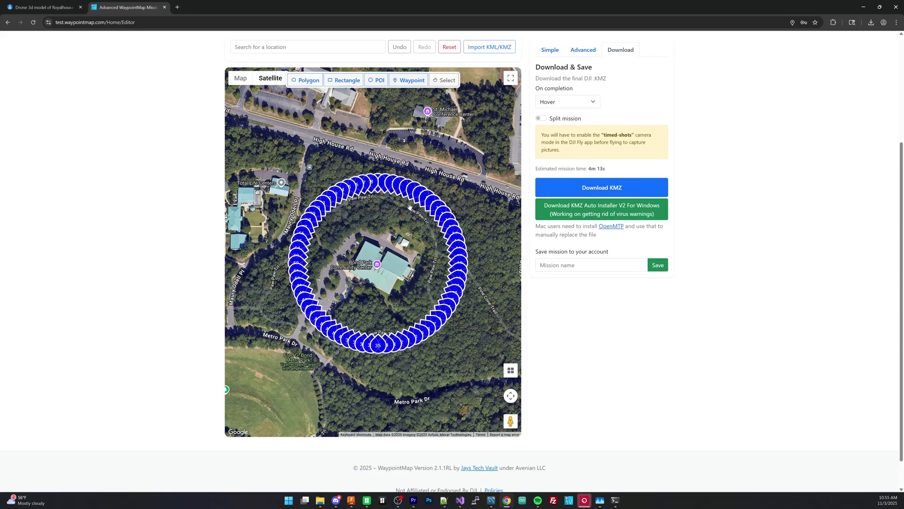
Step: Try to draw a second, larger POI circle centred on the community center
{"action": "scroll", "coordinate": [442, 321], "scroll_direction": "up", "scroll_amount": 3}
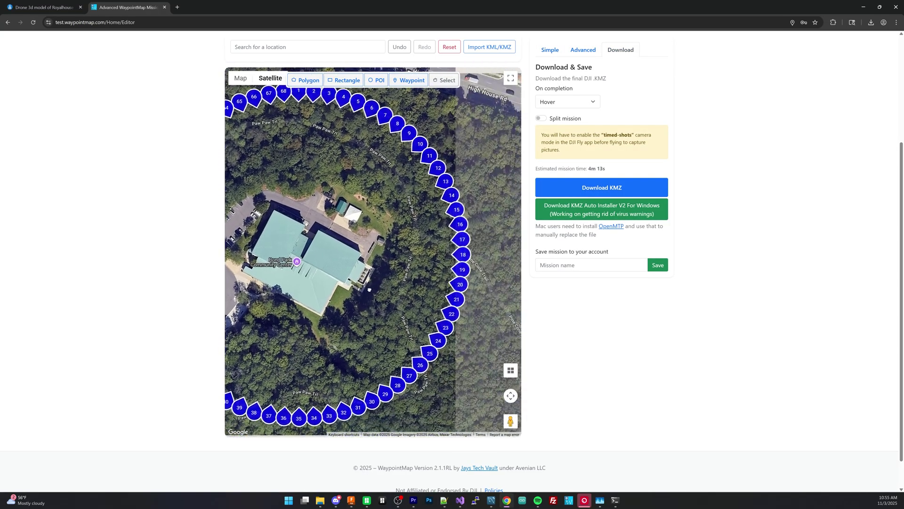
{"action": "scroll", "coordinate": [362, 335], "scroll_direction": "down", "scroll_amount": 3}
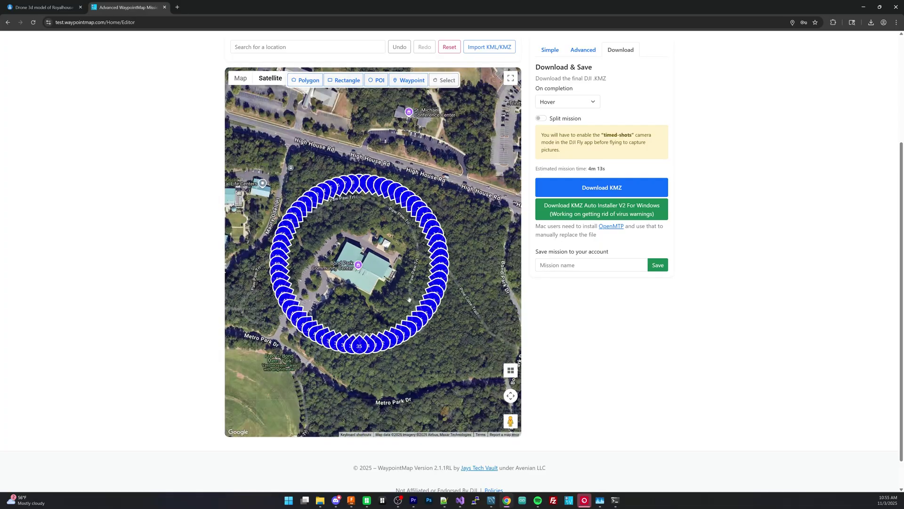
{"action": "left_click", "coordinate": [378, 80]}
{"action": "left_click_drag", "start_coordinate": [359, 266], "coordinate": [450, 163]}
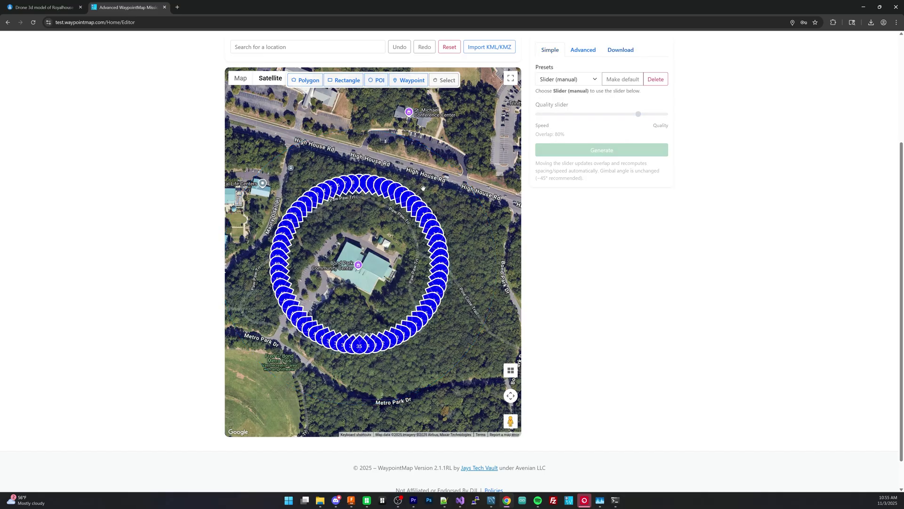
Step: Undo the dense waypoint generation, lower the quality slider close to the Speed end and regenerate the circle's waypoints
{"action": "key", "text": "ctrl+z"}
{"action": "left_click_drag", "start_coordinate": [642, 118], "coordinate": [548, 120]}
{"action": "left_click", "coordinate": [588, 151]}
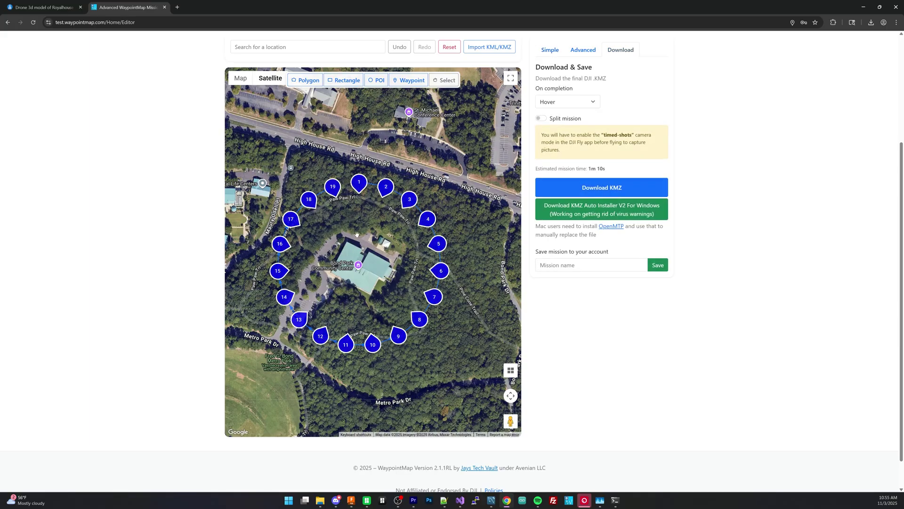
Step: Draw a larger concentric POI circle around the community center and generate its waypoints
{"action": "left_click", "coordinate": [346, 82]}
{"action": "left_click", "coordinate": [377, 83]}
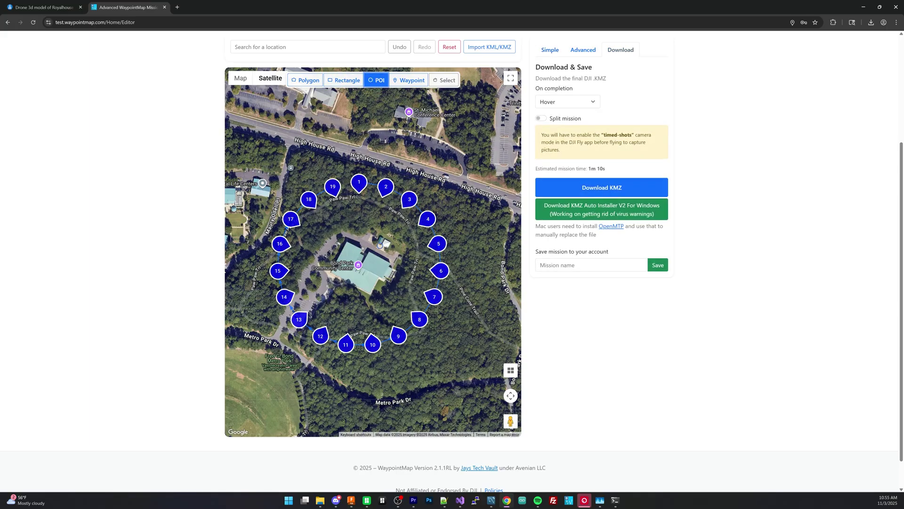
{"action": "left_click_drag", "start_coordinate": [356, 268], "coordinate": [235, 264]}
{"action": "left_click", "coordinate": [343, 203]}
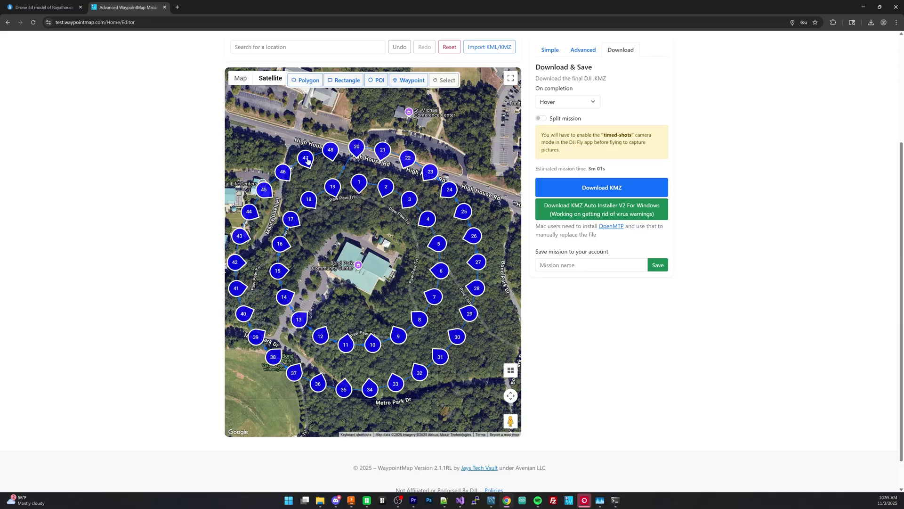
Step: Inspect the settings of waypoint 1 and review the two-ring flight path on the map
{"action": "left_click", "coordinate": [358, 183]}
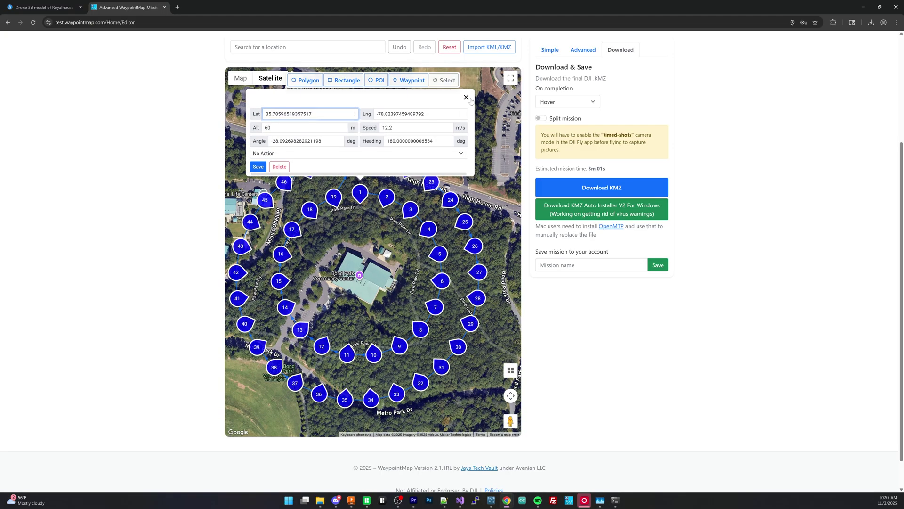
{"action": "left_click", "coordinate": [467, 97]}
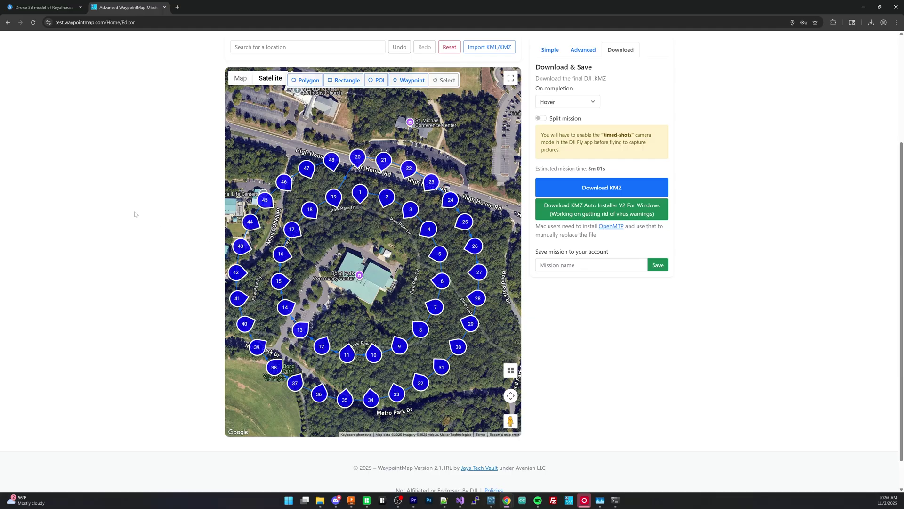
{"action": "scroll", "coordinate": [135, 213], "scroll_direction": "up", "scroll_amount": 3}
{"action": "scroll", "coordinate": [137, 210], "scroll_direction": "up", "scroll_amount": 1}
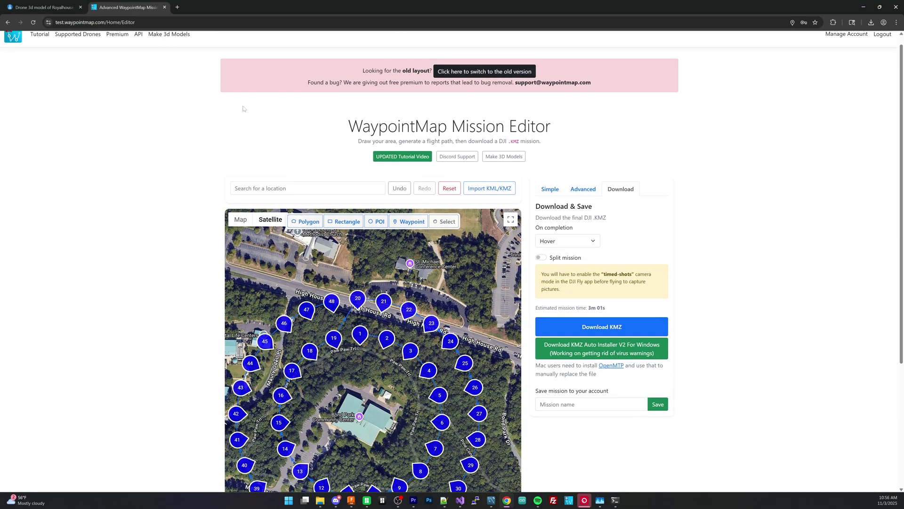
{"action": "scroll", "coordinate": [240, 110], "scroll_direction": "up", "scroll_amount": 1}
{"action": "scroll", "coordinate": [214, 175], "scroll_direction": "down", "scroll_amount": 3}
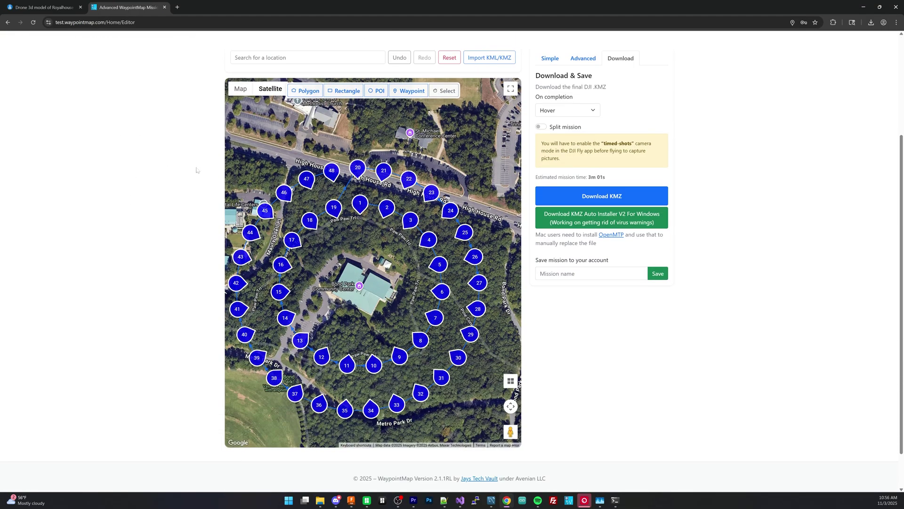
{"action": "left_click_drag", "start_coordinate": [364, 274], "coordinate": [377, 262]}
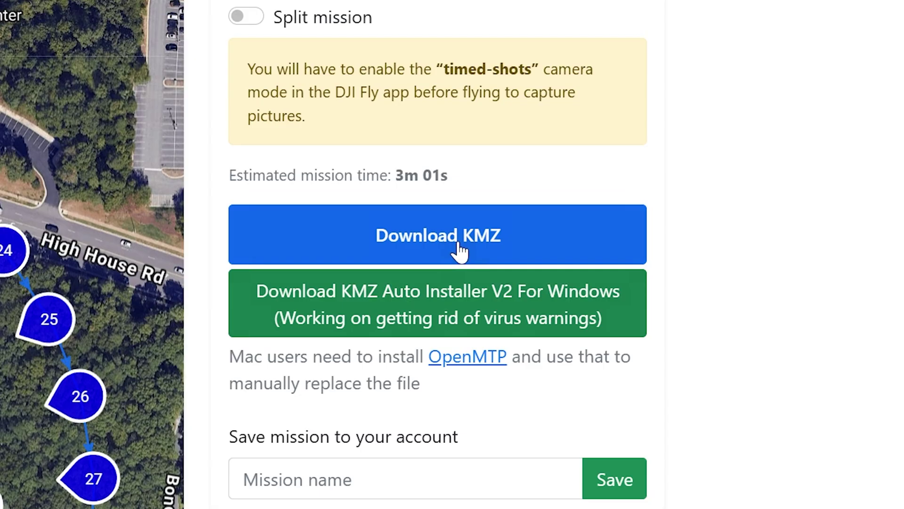
Step: Download the mission as a KMZ and load WaypointMap_20251103_155647.kmz into the WaypointMap KMZ Installer
{"action": "left_click", "coordinate": [608, 197]}
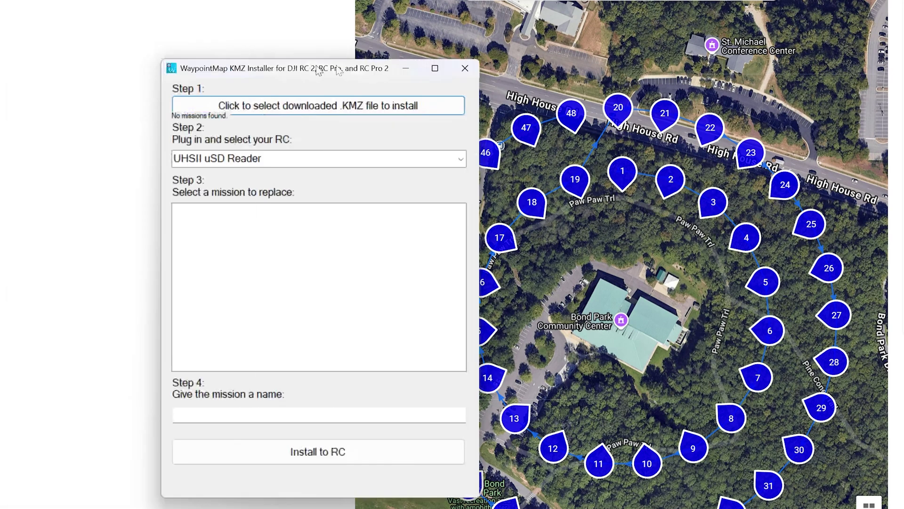
{"action": "left_click_drag", "start_coordinate": [317, 69], "coordinate": [344, 17]}
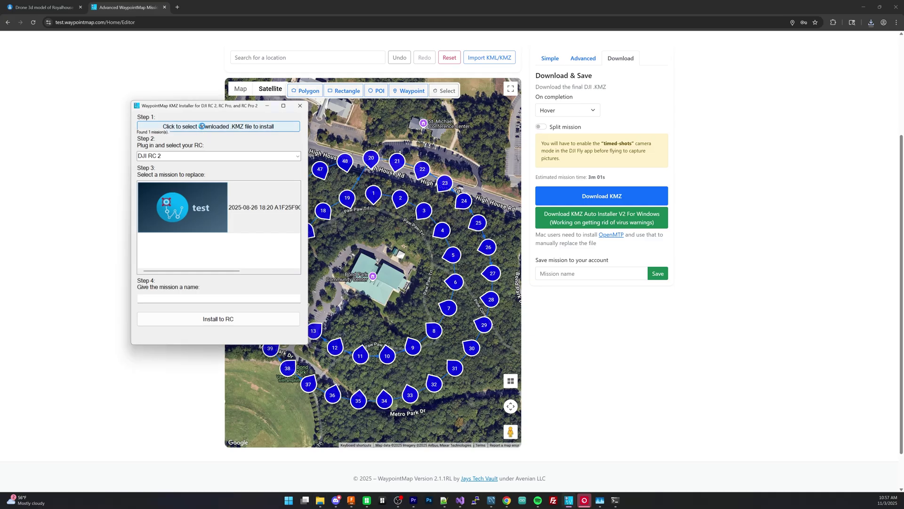
{"action": "left_click", "coordinate": [202, 127]}
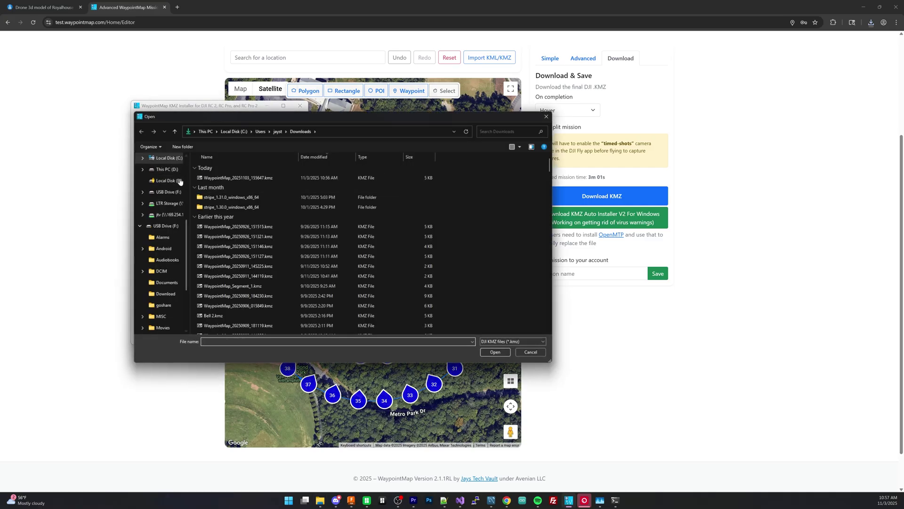
{"action": "double_click", "coordinate": [238, 178]}
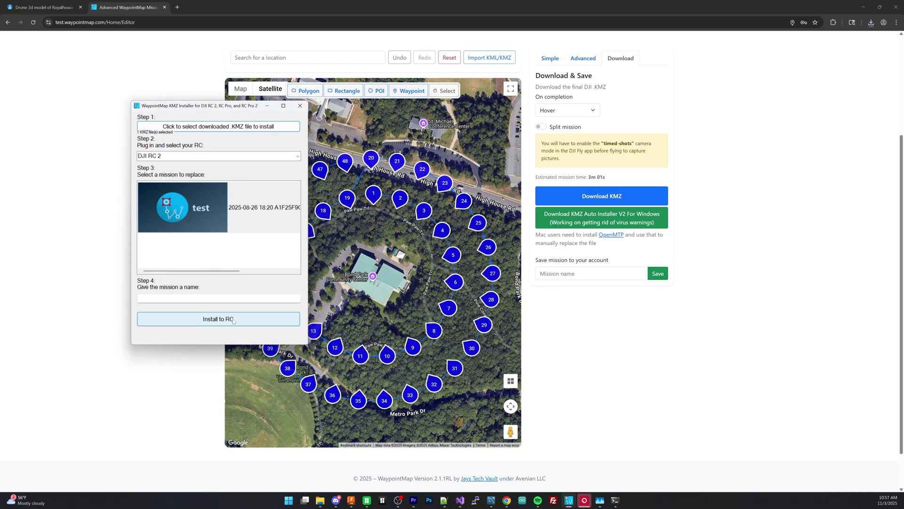
Step: Select the test mission on the DJI RC 2 to replace, name the new mission Community and install it to the controller
{"action": "left_click", "coordinate": [214, 203]}
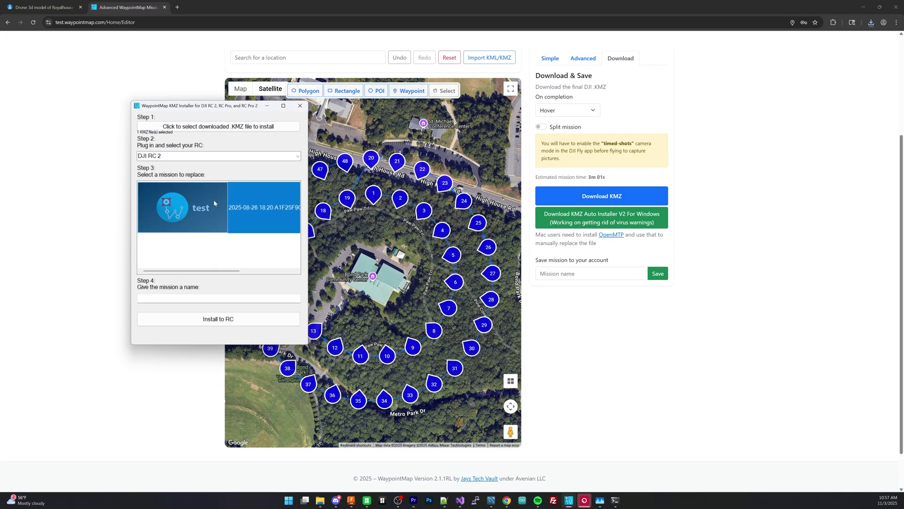
{"action": "left_click", "coordinate": [205, 299]}
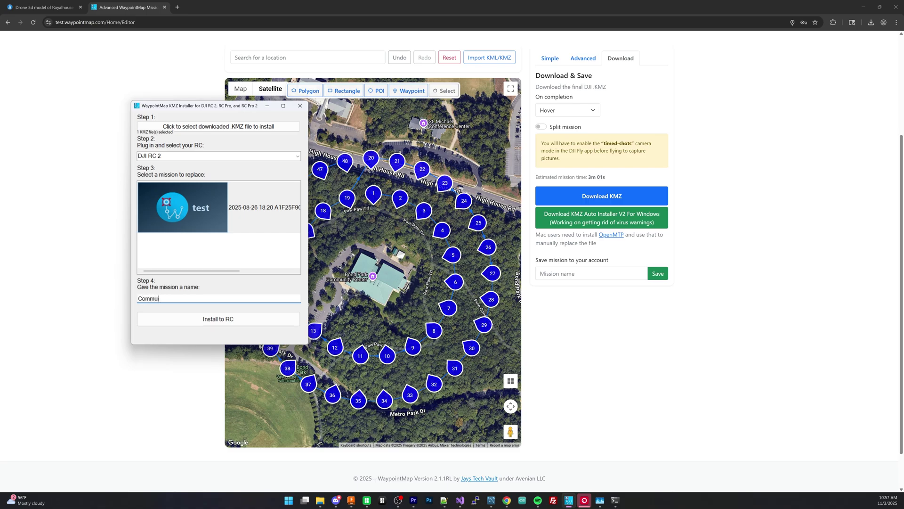
{"action": "type", "text": "ty"}
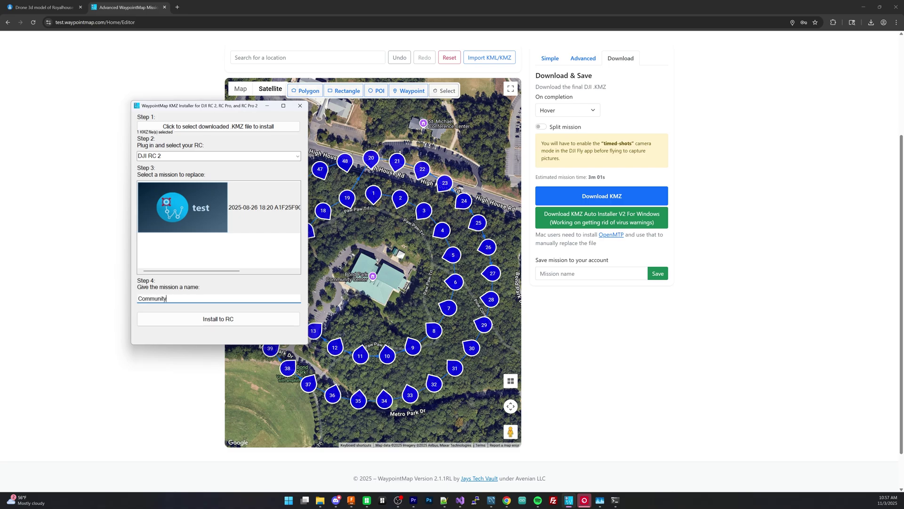
{"action": "left_click", "coordinate": [246, 319]}
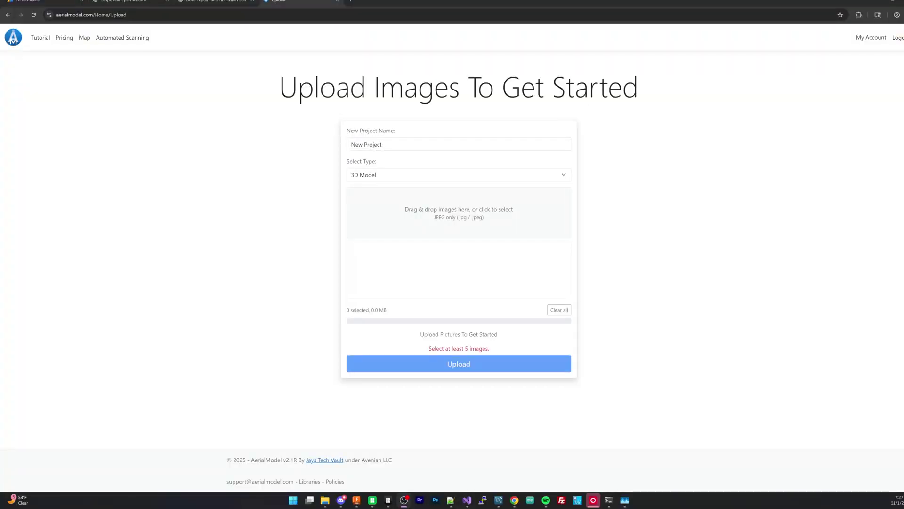
Step: On AerialModel's upload page, add the drone photos and name the new 3D Model project Bond Park Community Center
{"action": "left_click_drag", "start_coordinate": [903, 226], "coordinate": [450, 214]}
{"action": "left_click_drag", "start_coordinate": [394, 146], "coordinate": [345, 148]}
{"action": "type", "text": "Bond Park Community Center"}
{"action": "scroll", "coordinate": [486, 434], "scroll_direction": "down", "scroll_amount": 2}
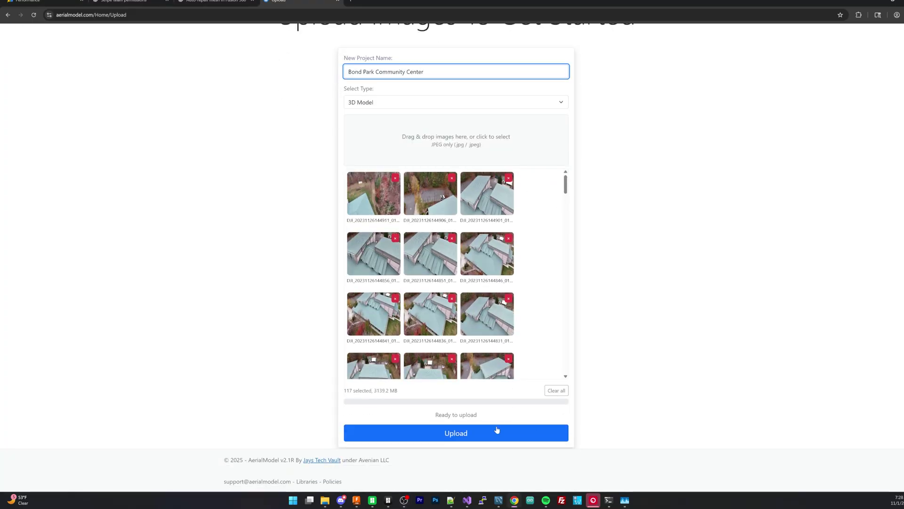
Step: Upload the photos and start processing the project as a public 3D model with e-mail notification enabled
{"action": "left_click", "coordinate": [486, 433]}
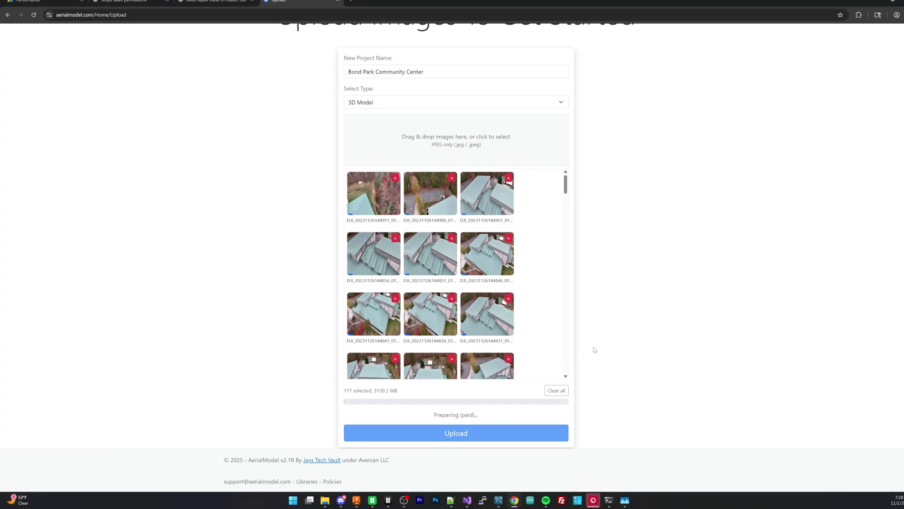
{"action": "scroll", "coordinate": [594, 349], "scroll_direction": "up", "scroll_amount": 1}
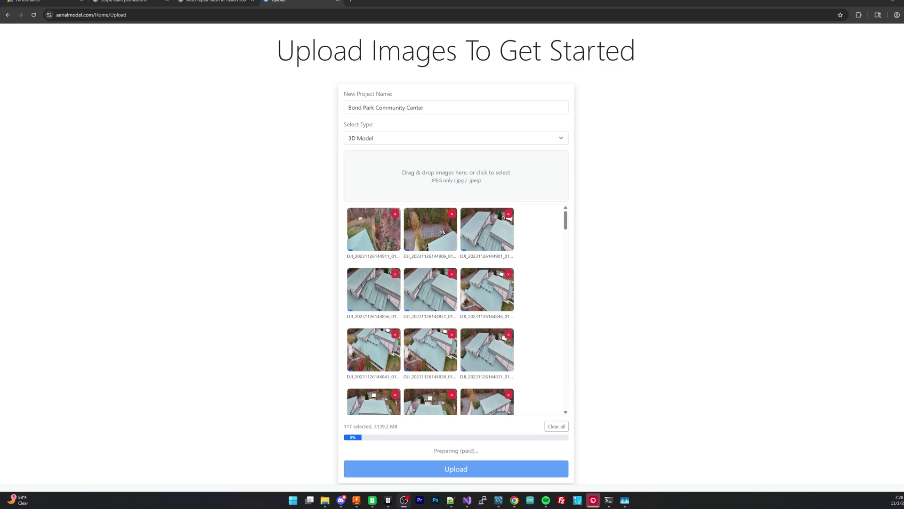
{"action": "key", "text": "alt+Tab"}
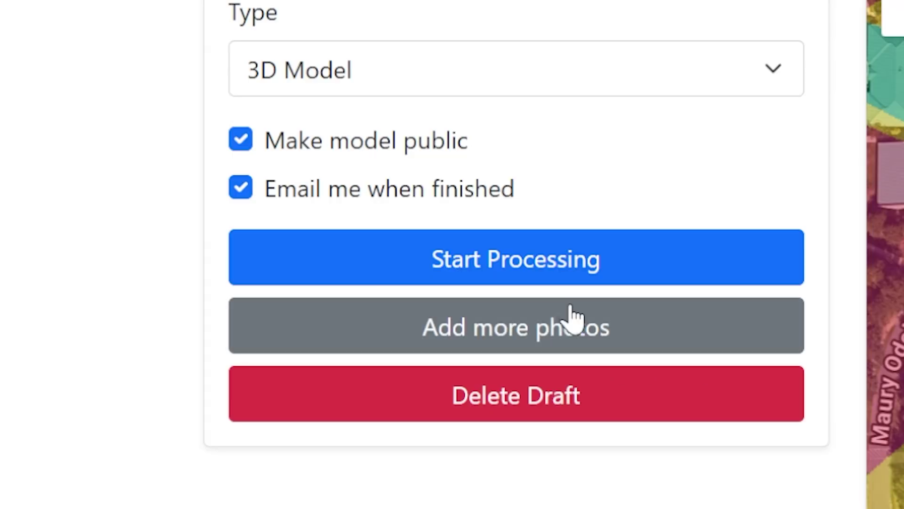
{"action": "left_click", "coordinate": [300, 199]}
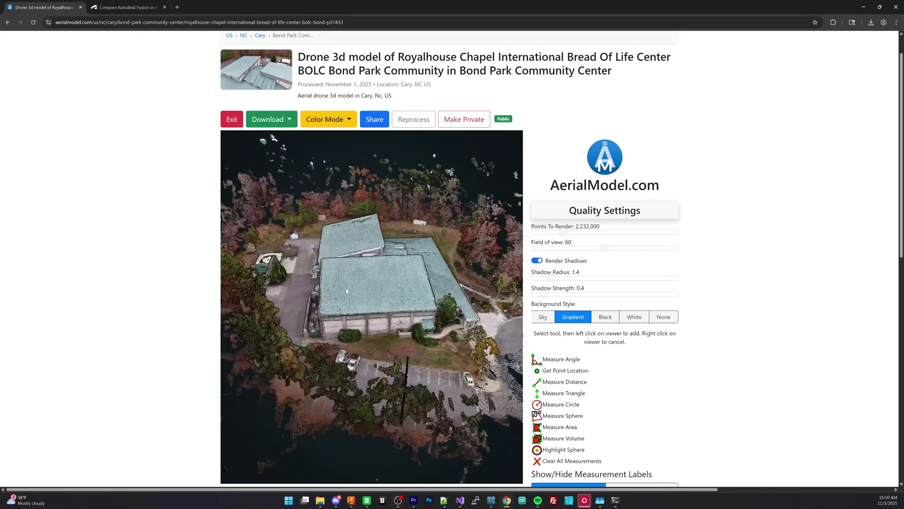
Step: Examine the processed 3D model of the community center from all sides, including its roofs, walls and surrounding grounds
{"action": "left_click_drag", "start_coordinate": [346, 291], "coordinate": [476, 303]}
{"action": "scroll", "coordinate": [398, 292], "scroll_direction": "up", "scroll_amount": 6}
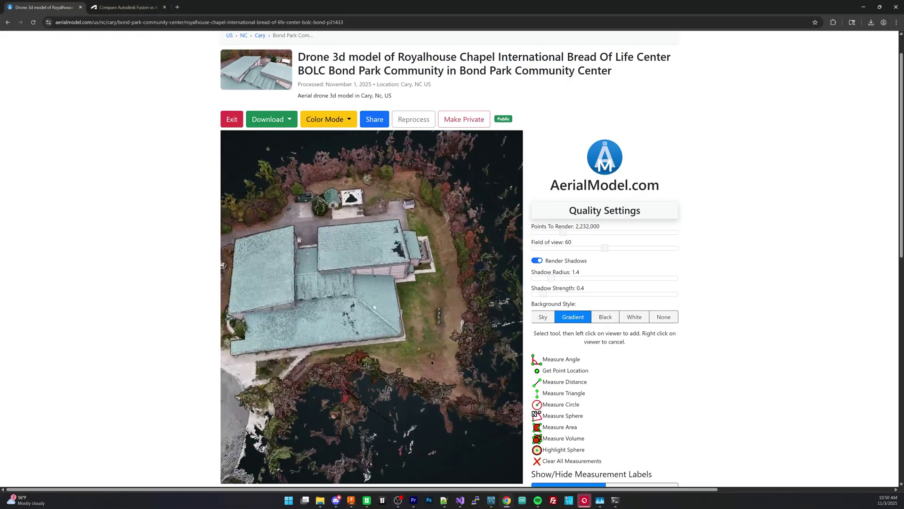
{"action": "scroll", "coordinate": [398, 292], "scroll_direction": "down", "scroll_amount": 5}
{"action": "left_click_drag", "start_coordinate": [371, 342], "coordinate": [393, 310]}
{"action": "scroll", "coordinate": [394, 311], "scroll_direction": "down", "scroll_amount": 4}
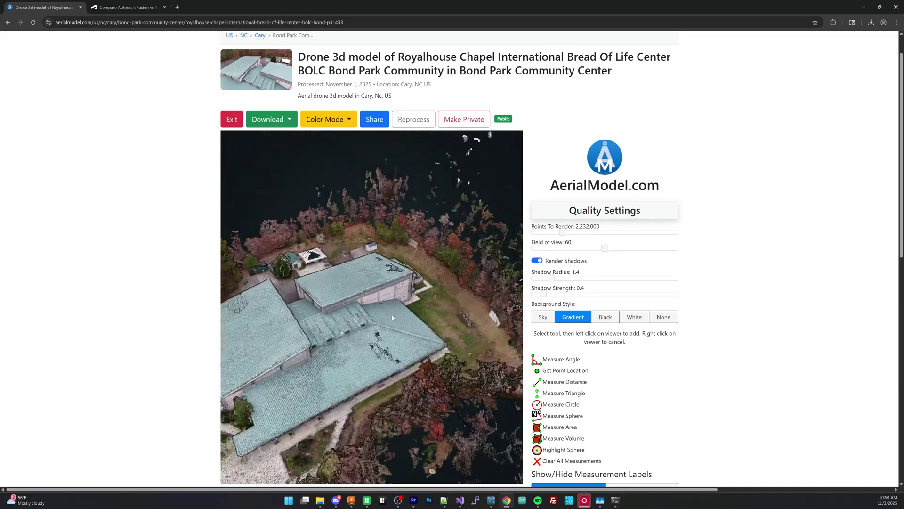
{"action": "left_click_drag", "start_coordinate": [347, 359], "coordinate": [357, 320]}
{"action": "scroll", "coordinate": [356, 311], "scroll_direction": "up", "scroll_amount": 4}
{"action": "scroll", "coordinate": [359, 311], "scroll_direction": "up", "scroll_amount": 2}
{"action": "scroll", "coordinate": [358, 310], "scroll_direction": "down", "scroll_amount": 6}
{"action": "left_click_drag", "start_coordinate": [351, 307], "coordinate": [453, 326]}
{"action": "scroll", "coordinate": [396, 335], "scroll_direction": "down", "scroll_amount": 3}
{"action": "scroll", "coordinate": [395, 327], "scroll_direction": "down", "scroll_amount": 2}
{"action": "scroll", "coordinate": [429, 314], "scroll_direction": "up", "scroll_amount": 5}
{"action": "scroll", "coordinate": [453, 326], "scroll_direction": "down", "scroll_amount": 5}
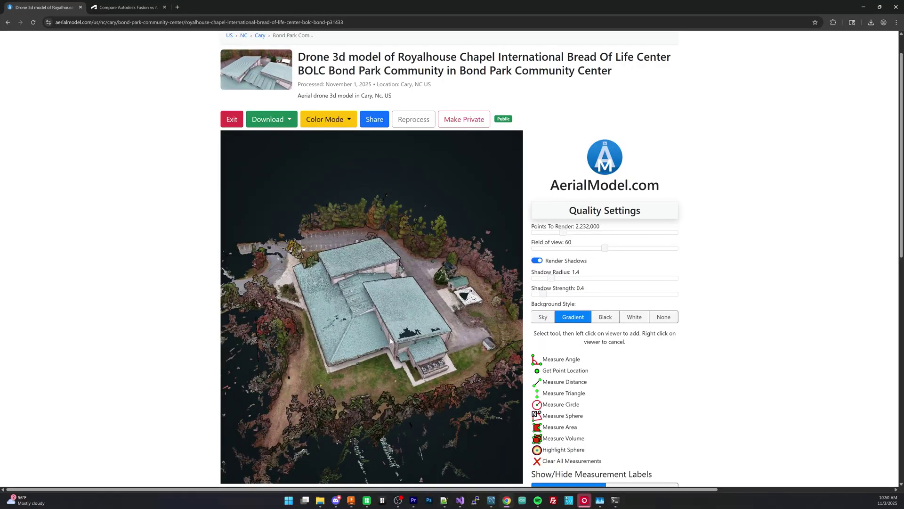
{"action": "left_click_drag", "start_coordinate": [390, 340], "coordinate": [320, 341]}
{"action": "scroll", "coordinate": [330, 334], "scroll_direction": "up", "scroll_amount": 5}
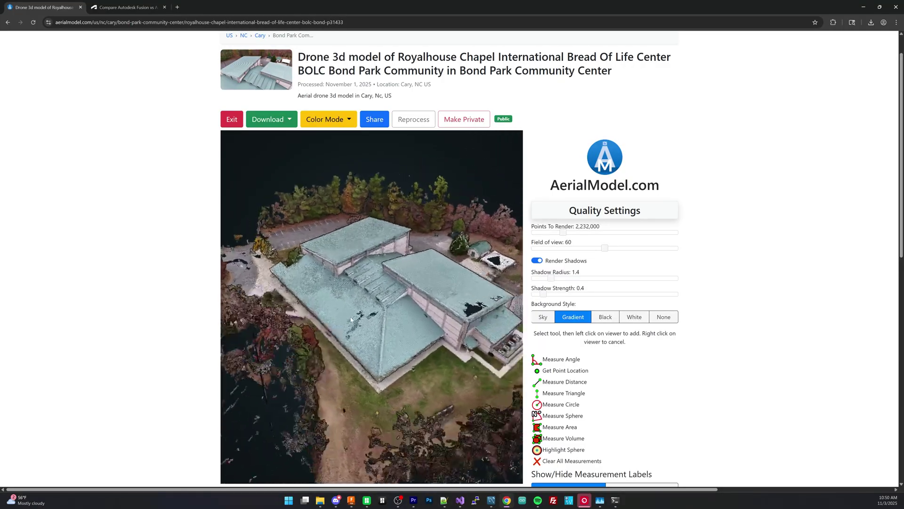
{"action": "scroll", "coordinate": [350, 319], "scroll_direction": "up", "scroll_amount": 6}
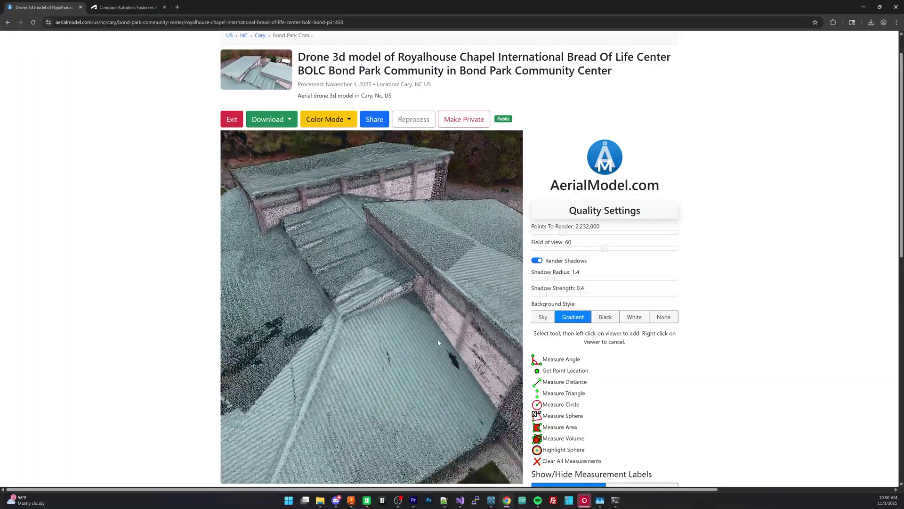
{"action": "scroll", "coordinate": [438, 343], "scroll_direction": "down", "scroll_amount": 8}
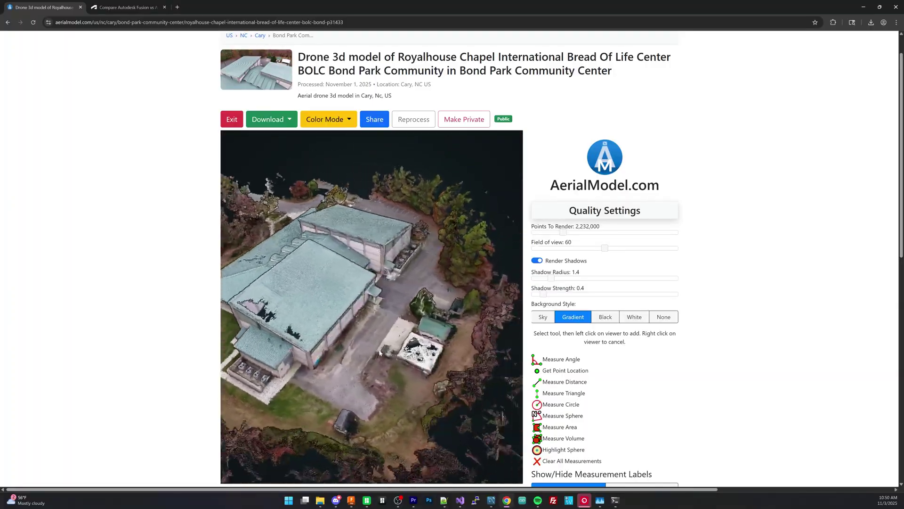
{"action": "scroll", "coordinate": [379, 352], "scroll_direction": "up", "scroll_amount": 6}
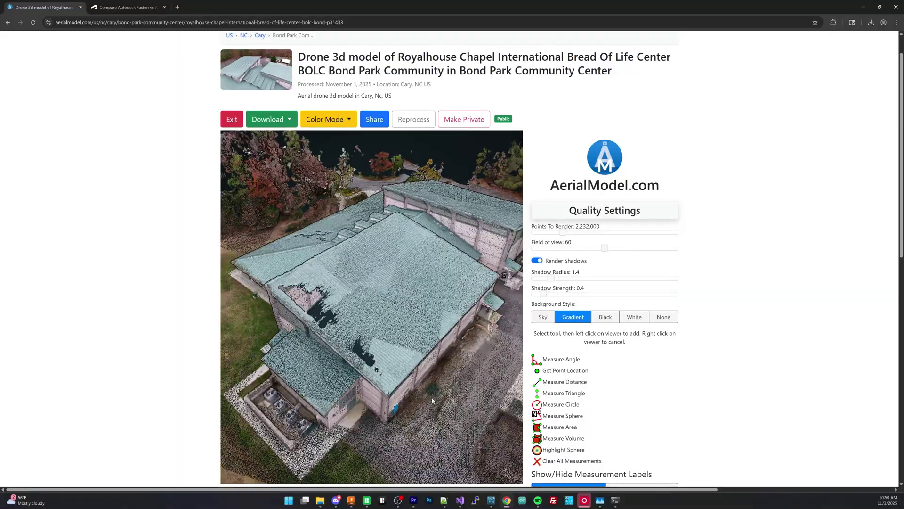
{"action": "left_click_drag", "start_coordinate": [355, 387], "coordinate": [413, 348]}
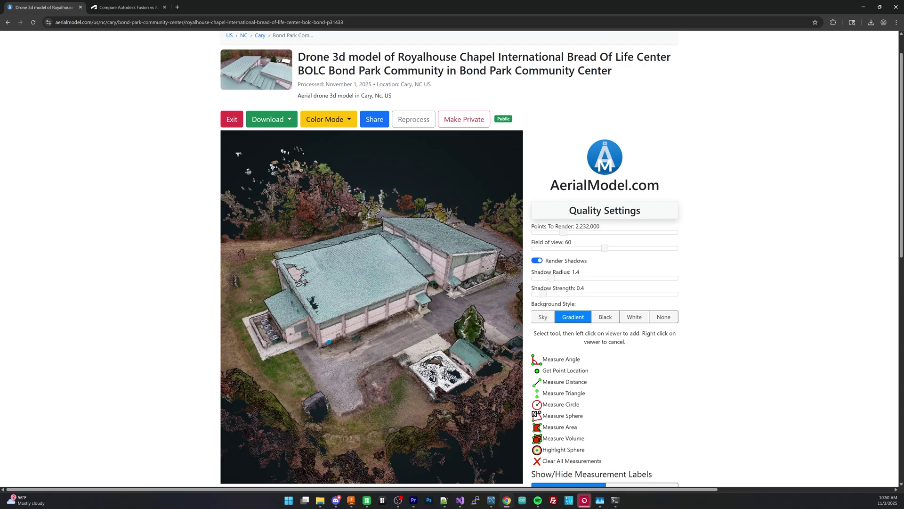
Step: Measure the height of the building's wall corner near the blue object, from the roof edge to the ground, and inspect the measurement
{"action": "scroll", "coordinate": [357, 320], "scroll_direction": "up", "scroll_amount": 5}
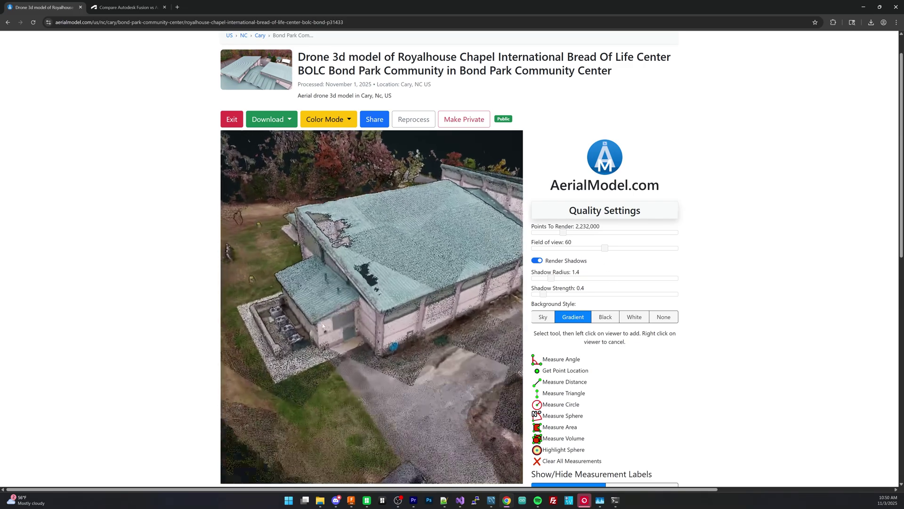
{"action": "scroll", "coordinate": [498, 328], "scroll_direction": "up", "scroll_amount": 2}
{"action": "left_click", "coordinate": [538, 382]}
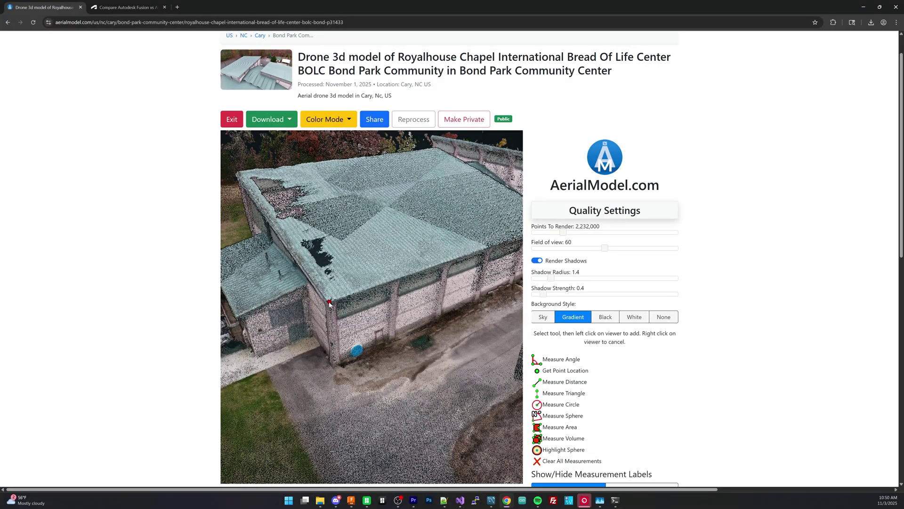
{"action": "left_click", "coordinate": [329, 302]}
{"action": "left_click", "coordinate": [332, 369]}
{"action": "left_click_drag", "start_coordinate": [362, 375], "coordinate": [349, 397]}
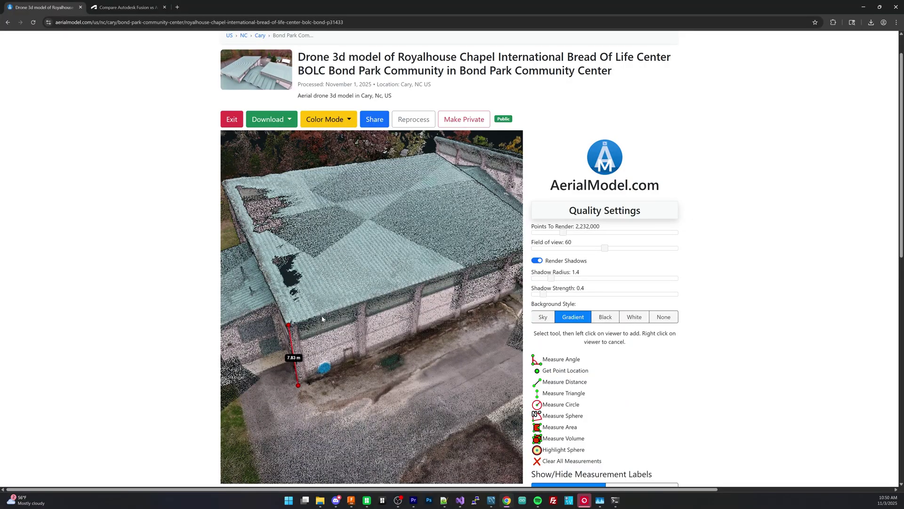
{"action": "scroll", "coordinate": [318, 319], "scroll_direction": "up", "scroll_amount": 3}
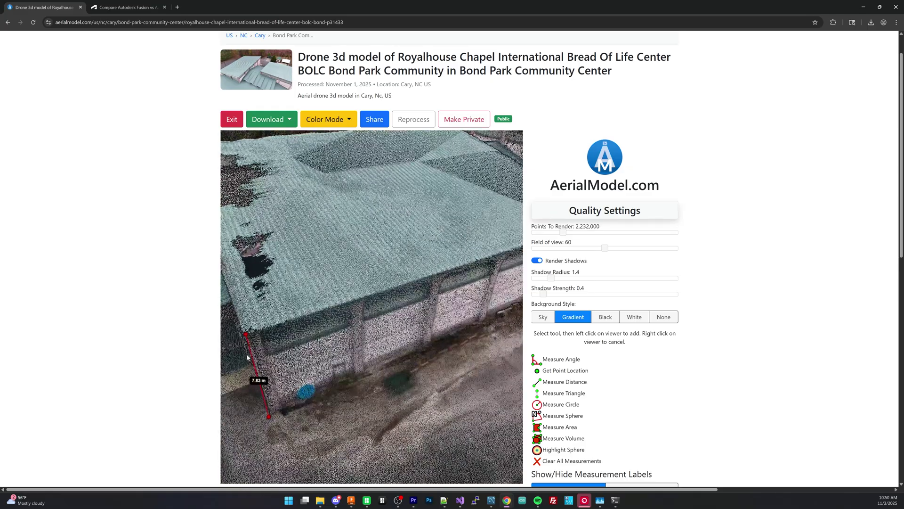
{"action": "scroll", "coordinate": [315, 380], "scroll_direction": "down", "scroll_amount": 7}
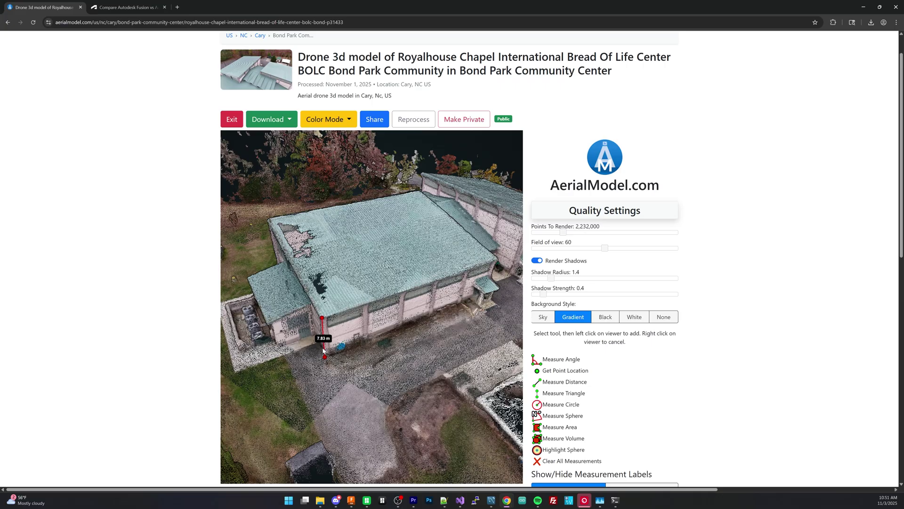
{"action": "scroll", "coordinate": [322, 351], "scroll_direction": "up", "scroll_amount": 3}
{"action": "scroll", "coordinate": [394, 303], "scroll_direction": "down", "scroll_amount": 4}
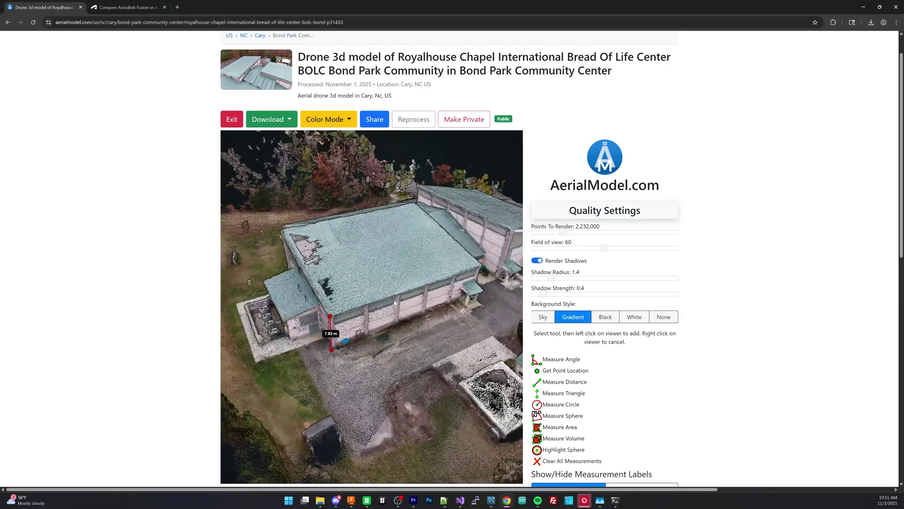
{"action": "left_click_drag", "start_coordinate": [453, 311], "coordinate": [452, 331]}
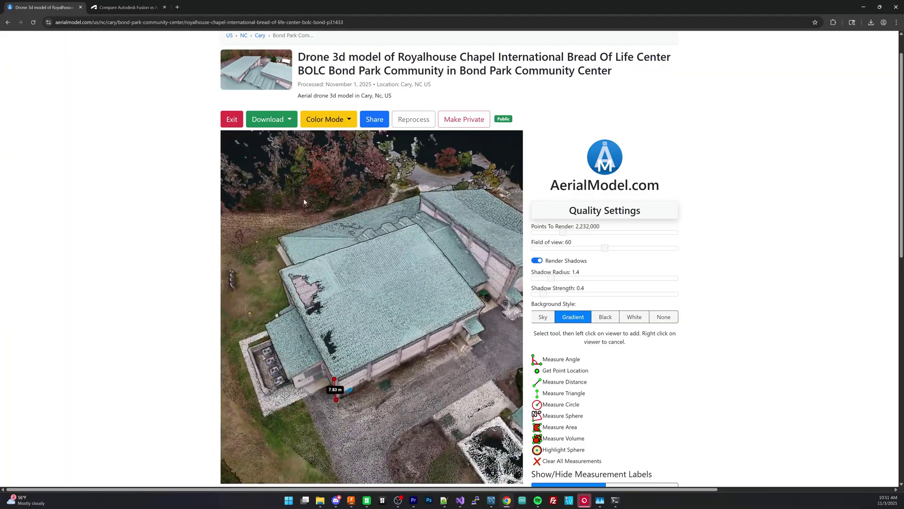
Step: Show the model's available download formats and bring up the Autodesk Fusion comparison page
{"action": "left_click", "coordinate": [268, 120]}
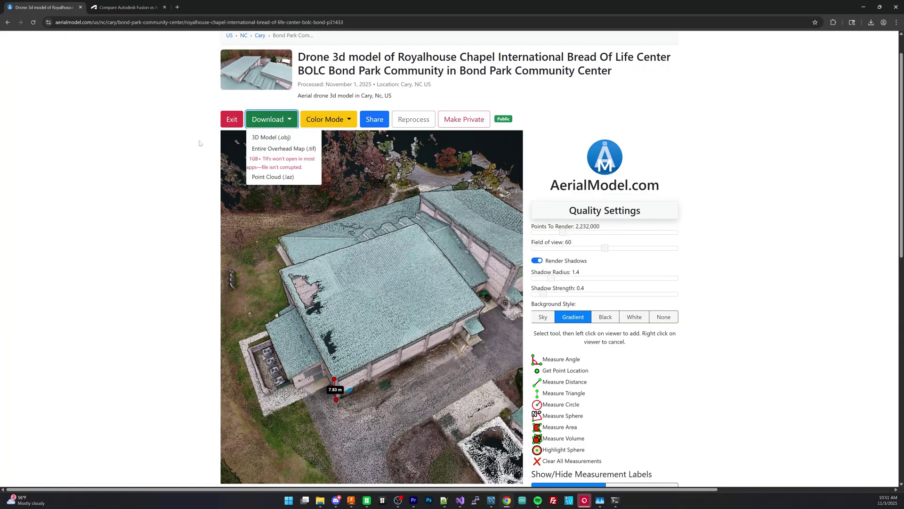
{"action": "key", "text": "ctrl+Tab"}
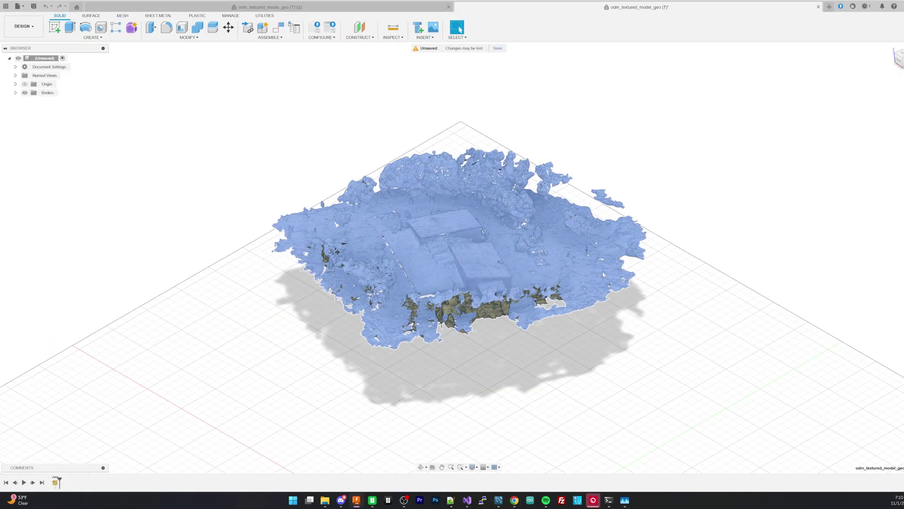
Step: In Autodesk Fusion, select the imported building mesh and open it for direct mesh editing
{"action": "middle_click_drag", "start_coordinate": [603, 274], "coordinate": [660, 319], "text": "shift"}
{"action": "scroll", "coordinate": [660, 319], "scroll_direction": "down", "scroll_amount": 5}
{"action": "middle_click_drag", "start_coordinate": [659, 263], "coordinate": [696, 274], "text": "shift"}
{"action": "left_click", "coordinate": [186, 38]}
{"action": "left_click", "coordinate": [589, 287]}
{"action": "right_click", "coordinate": [589, 287]}
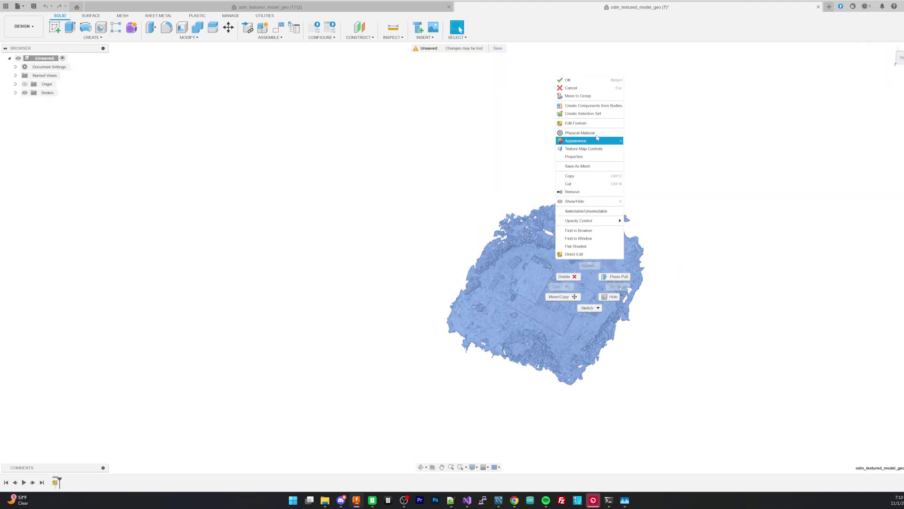
{"action": "left_click", "coordinate": [571, 123]}
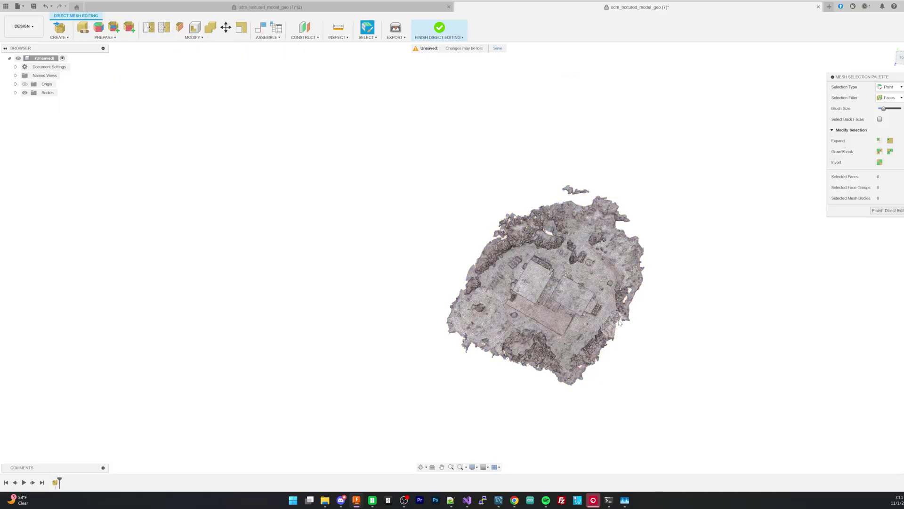
Step: View the mesh from above, set the selection type to Window and delete the terrain faces beyond the building's right side
{"action": "middle_click_drag", "start_coordinate": [678, 335], "coordinate": [656, 310], "text": "shift"}
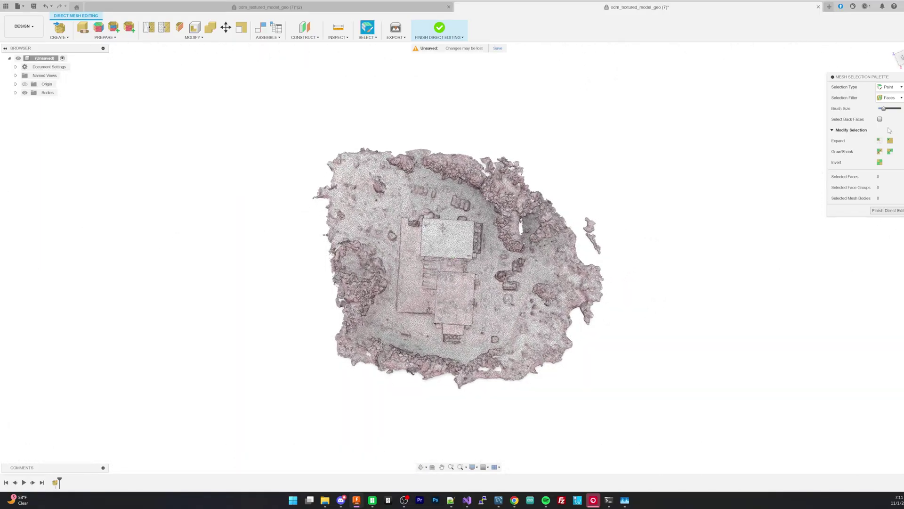
{"action": "mouse_move", "coordinate": [592, 226]}
{"action": "middle_mouse_down", "text": "shift"}
{"action": "mouse_move", "coordinate": [592, 240]}
{"action": "mouse_move", "coordinate": [642, 222]}
{"action": "mouse_move", "coordinate": [617, 244]}
{"action": "mouse_move", "coordinate": [648, 238]}
{"action": "middle_mouse_up", "text": "shift"}
{"action": "left_click", "coordinate": [889, 86]}
{"action": "left_click", "coordinate": [887, 96]}
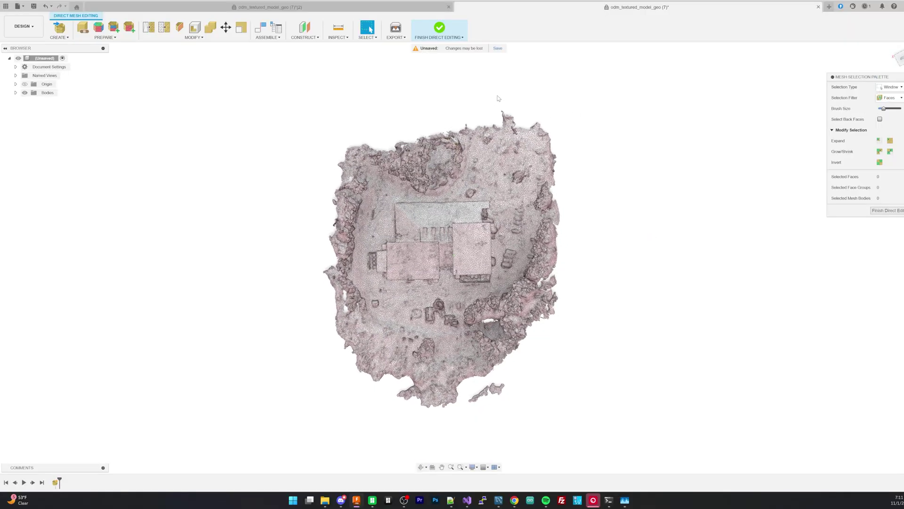
{"action": "left_click_drag", "start_coordinate": [497, 97], "coordinate": [639, 417]}
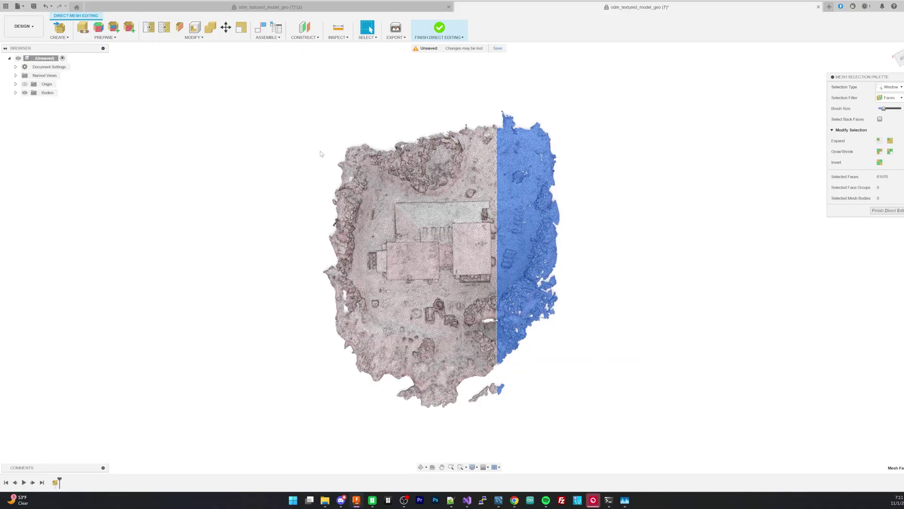
{"action": "key", "text": "Delete"}
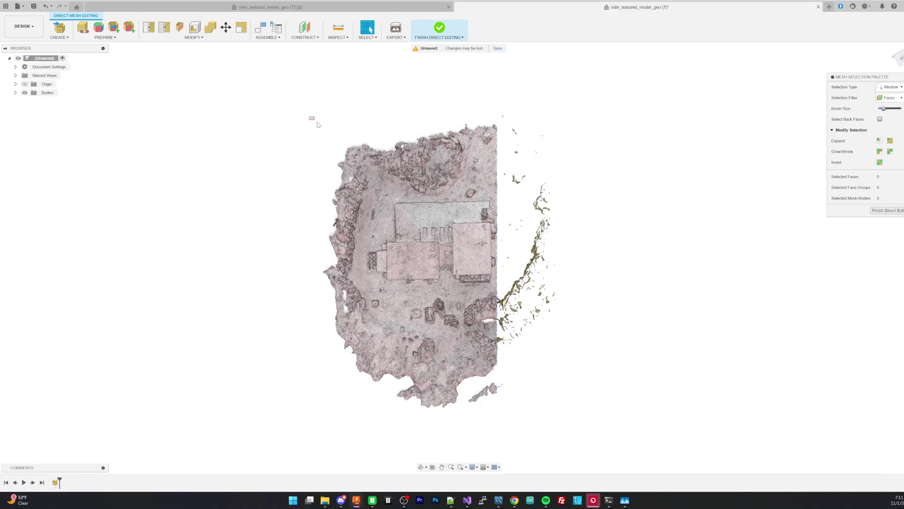
Step: Delete the surrounding terrain faces above, left of and below the building, leaving a rectangular patch around it
{"action": "left_click_drag", "start_coordinate": [321, 127], "coordinate": [576, 201]}
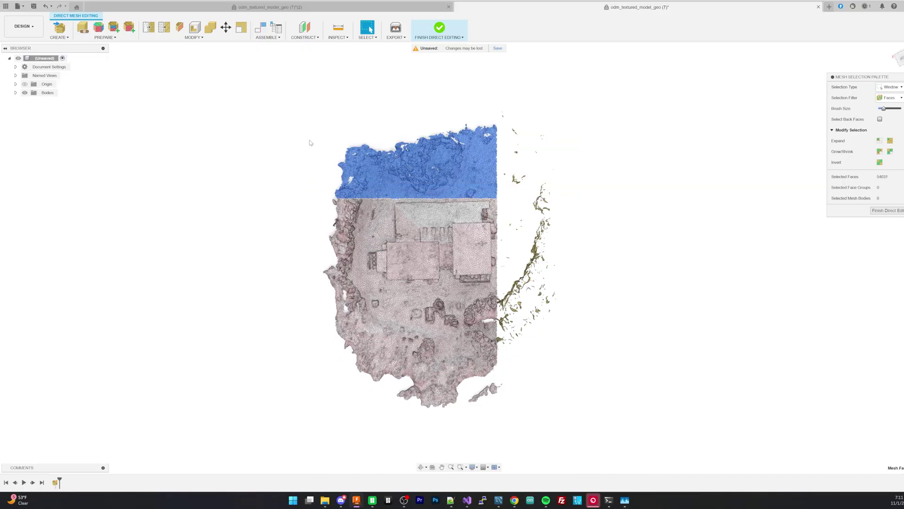
{"action": "key", "text": "Delete"}
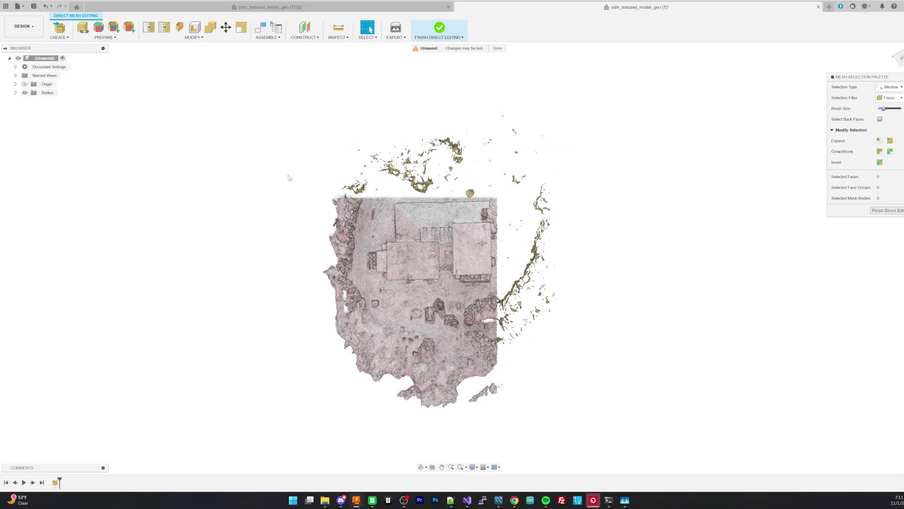
{"action": "left_click_drag", "start_coordinate": [293, 185], "coordinate": [367, 401]}
{"action": "key", "text": "Delete"}
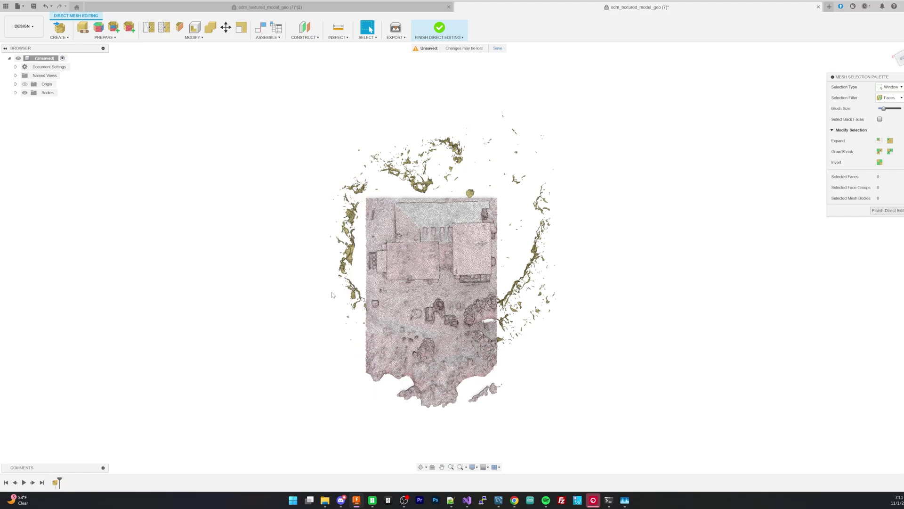
{"action": "left_click_drag", "start_coordinate": [330, 292], "coordinate": [556, 443]}
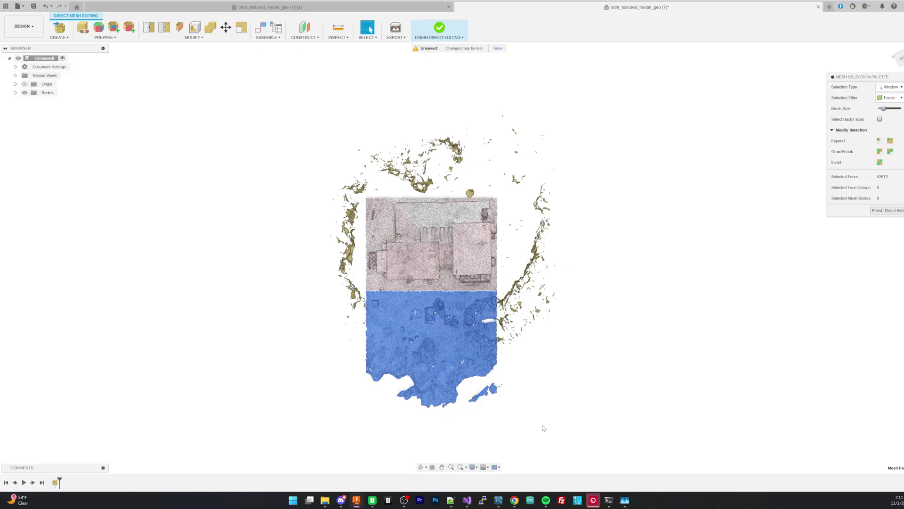
{"action": "key", "text": "Delete"}
Step: Trim the ragged lower, upper and left edges of the rectangular ground patch by deleting thin strips of faces
{"action": "middle_click_drag", "start_coordinate": [533, 376], "coordinate": [498, 371], "text": "shift"}
{"action": "scroll", "coordinate": [491, 314], "scroll_direction": "up", "scroll_amount": 3}
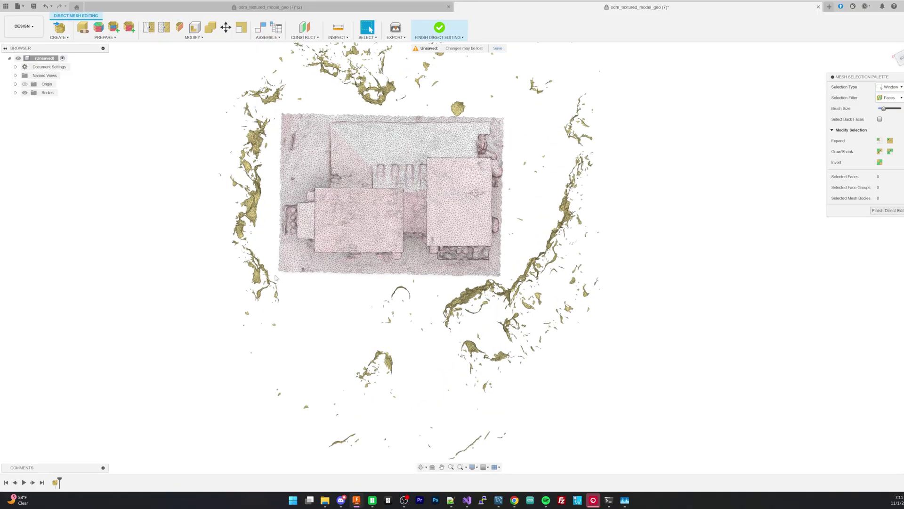
{"action": "left_click_drag", "start_coordinate": [254, 266], "coordinate": [538, 345]}
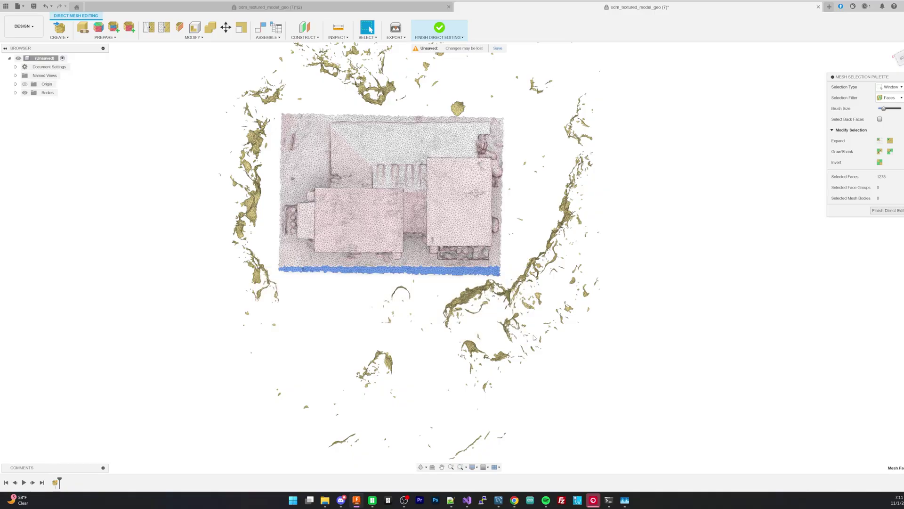
{"action": "key", "text": "Delete"}
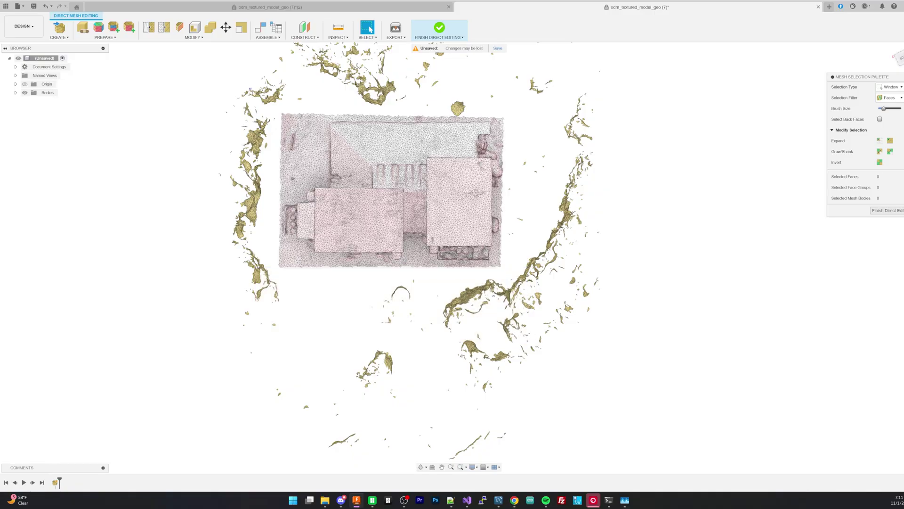
{"action": "left_click_drag", "start_coordinate": [249, 88], "coordinate": [527, 120]}
{"action": "key", "text": "Delete"}
{"action": "left_click_drag", "start_coordinate": [272, 162], "coordinate": [284, 302]}
{"action": "key", "text": "Delete"}
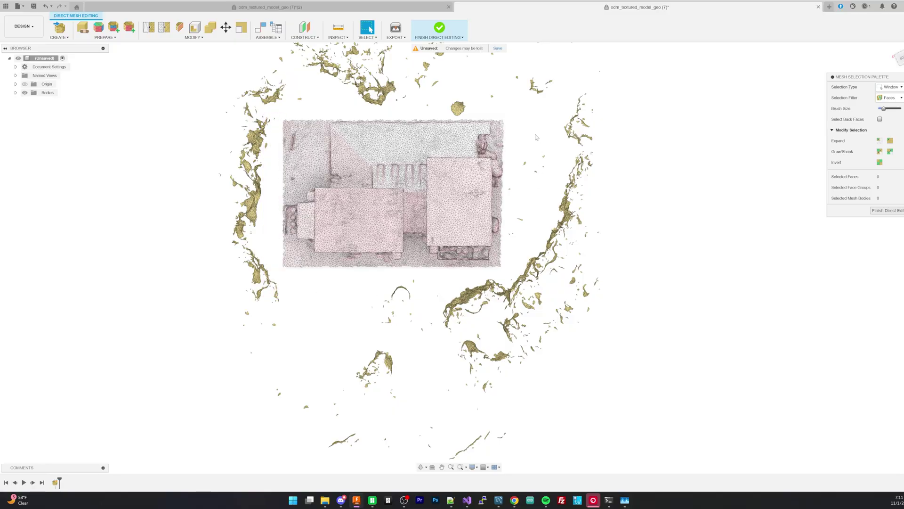
Step: Turn the mesh and delete loose back-facing fragments floating around the trimmed building
{"action": "scroll", "coordinate": [517, 192], "scroll_direction": "down", "scroll_amount": 3}
{"action": "middle_click_drag", "start_coordinate": [521, 186], "coordinate": [521, 245], "text": "shift"}
{"action": "mouse_move", "coordinate": [533, 166]}
{"action": "middle_mouse_down", "text": "shift"}
{"action": "mouse_move", "coordinate": [556, 205]}
{"action": "mouse_move", "coordinate": [577, 162]}
{"action": "middle_mouse_up", "text": "shift"}
{"action": "left_click_drag", "start_coordinate": [501, 125], "coordinate": [660, 276]}
{"action": "left_click_drag", "start_coordinate": [283, 130], "coordinate": [400, 244]}
{"action": "left_click_drag", "start_coordinate": [358, 113], "coordinate": [567, 171]}
{"action": "key", "text": "Delete"}
Step: Reorient the mesh and window-select the leftover fragments around all four sides of the building to clear them
{"action": "middle_click_drag", "start_coordinate": [531, 246], "coordinate": [531, 294], "text": "shift"}
{"action": "left_click", "coordinate": [898, 57]}
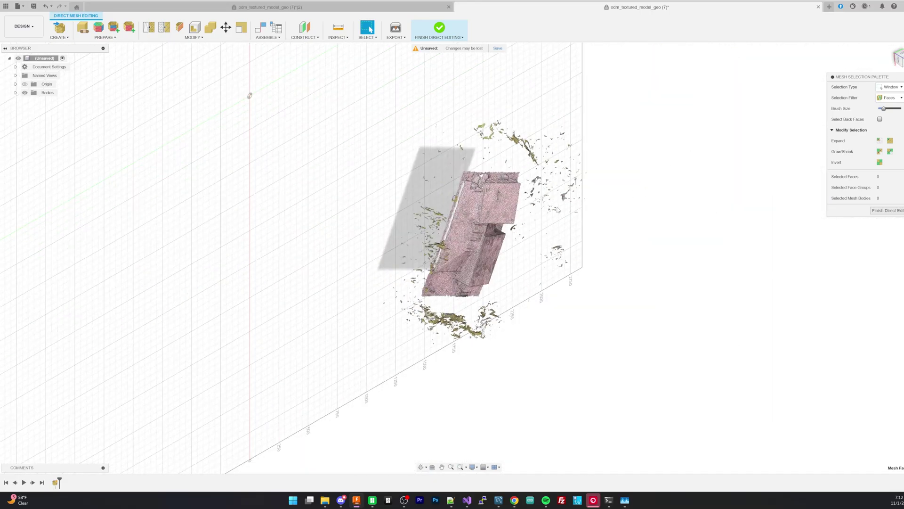
{"action": "middle_click_drag", "start_coordinate": [554, 212], "coordinate": [567, 196], "text": "shift"}
{"action": "left_click_drag", "start_coordinate": [412, 133], "coordinate": [607, 226]}
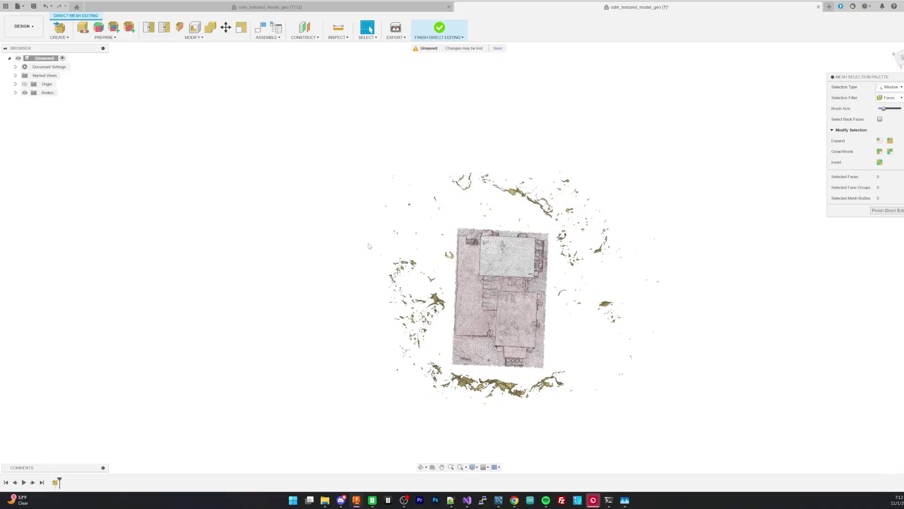
{"action": "left_click_drag", "start_coordinate": [361, 231], "coordinate": [447, 390]}
{"action": "left_click_drag", "start_coordinate": [396, 372], "coordinate": [593, 419]}
{"action": "middle_click_drag", "start_coordinate": [611, 388], "coordinate": [539, 141], "text": "shift"}
{"action": "left_click_drag", "start_coordinate": [396, 129], "coordinate": [597, 180]}
Step: Delete the remaining stray fragments left, right, below and above the building mesh, and inspect the hole in its roof
{"action": "left_click_drag", "start_coordinate": [372, 157], "coordinate": [455, 335]}
{"action": "key", "text": "Delete"}
{"action": "left_click_drag", "start_coordinate": [362, 321], "coordinate": [676, 447]}
{"action": "key", "text": "Delete"}
{"action": "left_click_drag", "start_coordinate": [550, 156], "coordinate": [714, 384]}
{"action": "key", "text": "Delete"}
{"action": "left_click_drag", "start_coordinate": [436, 140], "coordinate": [598, 182]}
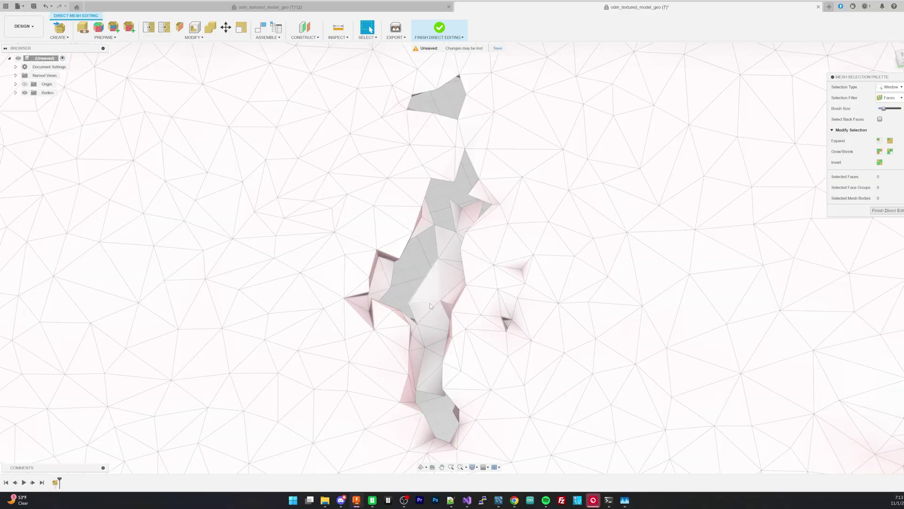
{"action": "scroll", "coordinate": [430, 308], "scroll_direction": "down", "scroll_amount": 15}
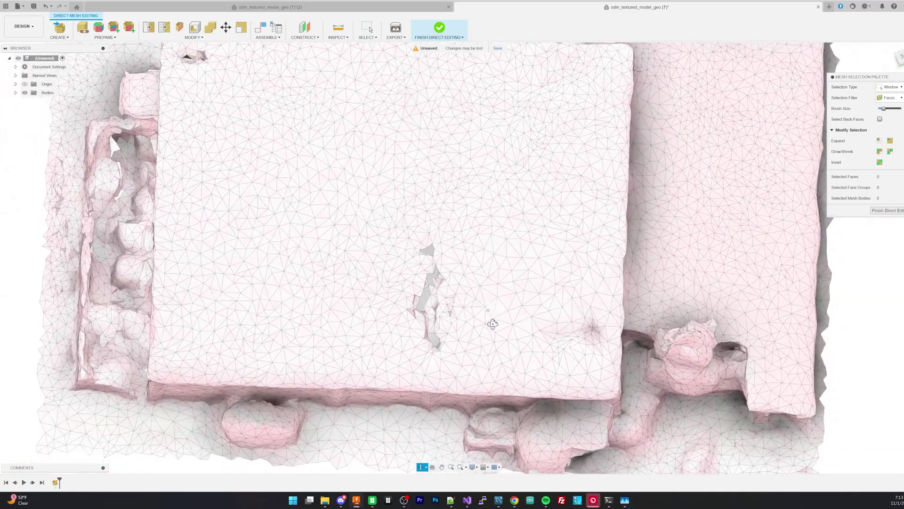
Step: Delete a rectangular patch of faces around the torn, jagged hole in the building's flat roof
{"action": "key", "text": "Escape"}
{"action": "left_click_drag", "start_coordinate": [401, 228], "coordinate": [460, 363]}
{"action": "key", "text": "Delete"}
{"action": "scroll", "coordinate": [450, 314], "scroll_direction": "down", "scroll_amount": 3}
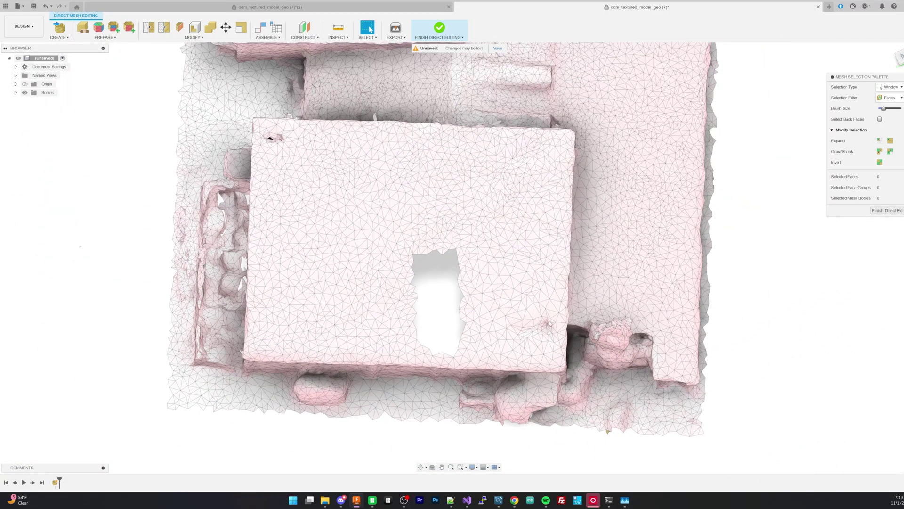
Step: Delete the dented patch of faces beside the roof corner nearest the round shrub, reselecting it after undoing the first deletion
{"action": "left_click_drag", "start_coordinate": [524, 307], "coordinate": [559, 352]}
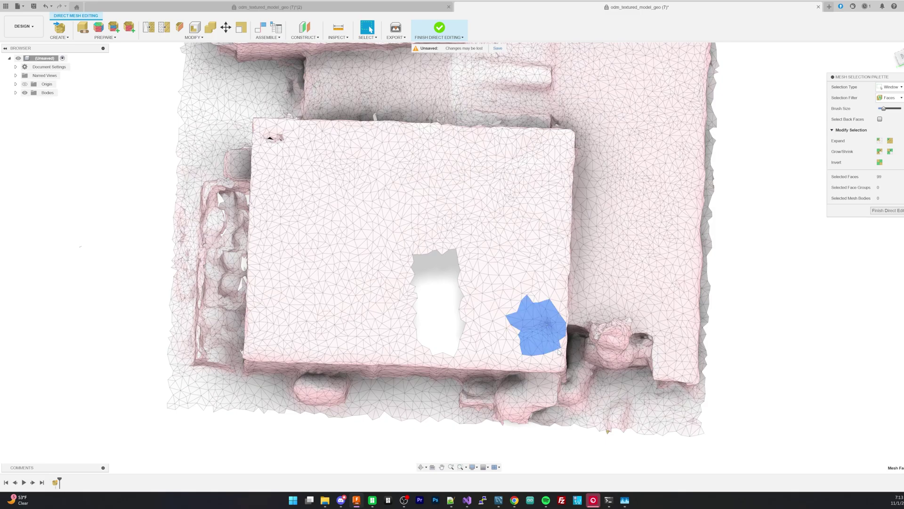
{"action": "key", "text": "Delete"}
{"action": "key", "text": "ctrl+z"}
{"action": "left_click_drag", "start_coordinate": [507, 285], "coordinate": [563, 354]}
{"action": "left_click", "coordinate": [802, 314]}
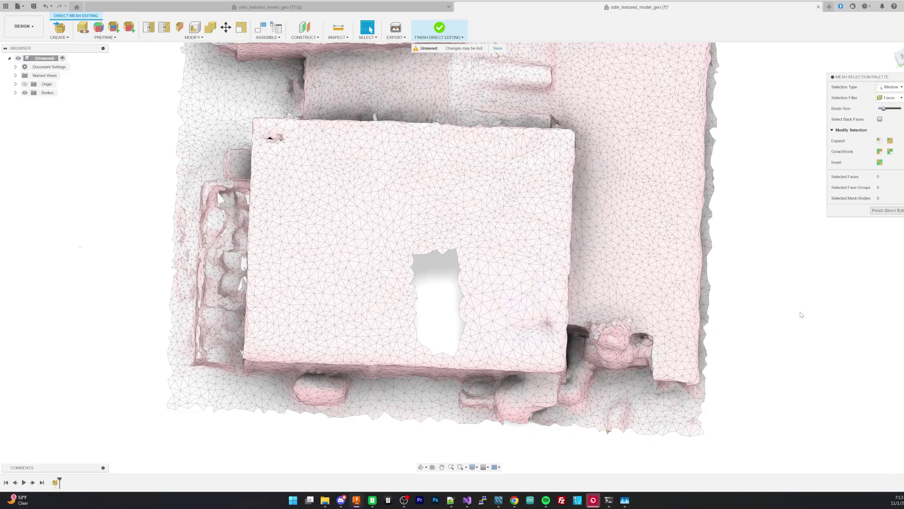
{"action": "left_click_drag", "start_coordinate": [522, 301], "coordinate": [557, 354]}
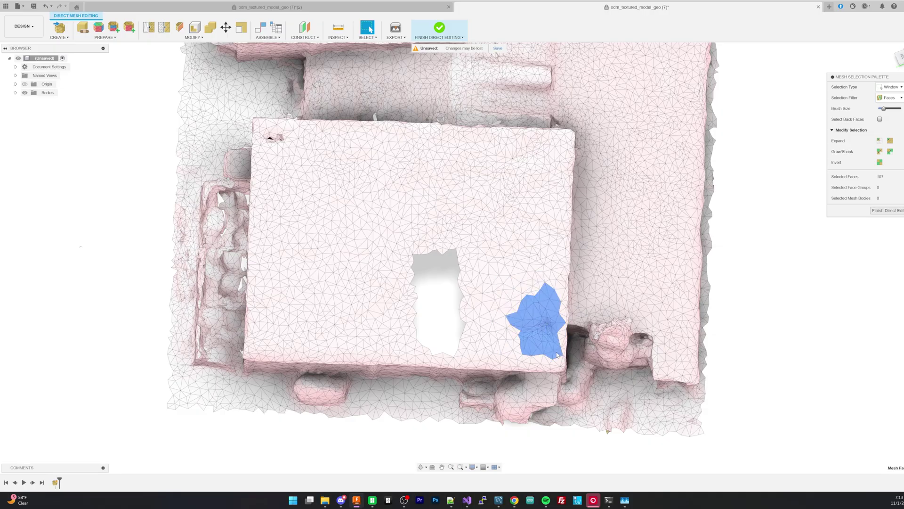
{"action": "key", "text": "Delete"}
Step: Delete the small damaged patch of faces at the diagonally opposite corner of the same roof
{"action": "middle_click_drag", "start_coordinate": [200, 156], "coordinate": [285, 158], "text": "shift"}
{"action": "left_click_drag", "start_coordinate": [265, 140], "coordinate": [293, 158]}
{"action": "key", "text": "Delete"}
Step: Turn the model to the other building and delete the small flawed patch on the adjoining low roof
{"action": "middle_click_drag", "start_coordinate": [292, 158], "coordinate": [367, 155], "text": "shift"}
{"action": "middle_click_drag", "start_coordinate": [368, 154], "coordinate": [632, 220]}
{"action": "mouse_move", "coordinate": [415, 212]}
{"action": "middle_mouse_down", "text": "shift"}
{"action": "mouse_move", "coordinate": [413, 142]}
{"action": "mouse_move", "coordinate": [412, 196]}
{"action": "middle_mouse_up", "text": "shift"}
{"action": "key", "text": "Escape"}
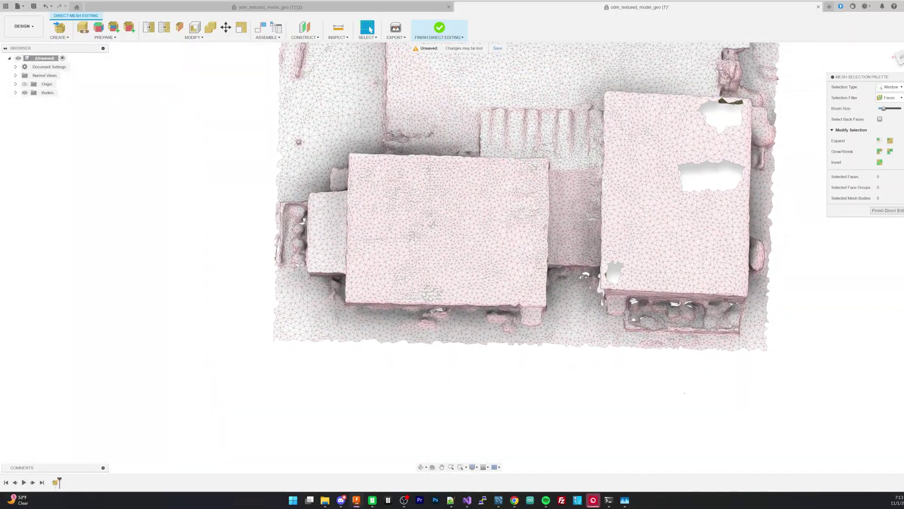
{"action": "left_click_drag", "start_coordinate": [381, 178], "coordinate": [401, 195]}
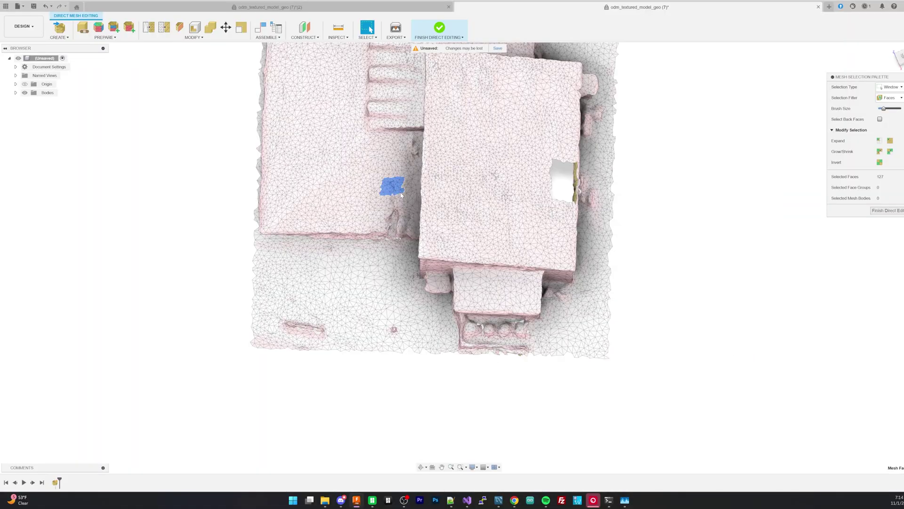
{"action": "key", "text": "Delete"}
Step: From underneath the mesh, clear the loose faces around the new low-roof hole and the column beside it
{"action": "middle_click_drag", "start_coordinate": [691, 246], "coordinate": [676, 125], "text": "shift"}
{"action": "scroll", "coordinate": [351, 227], "scroll_direction": "up", "scroll_amount": 6}
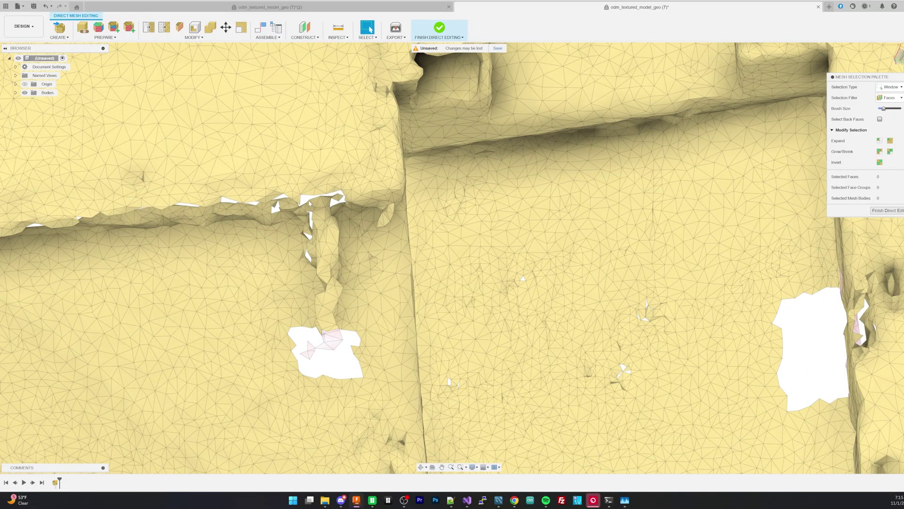
{"action": "left_click_drag", "start_coordinate": [310, 203], "coordinate": [345, 360]}
{"action": "left_click", "coordinate": [333, 352]}
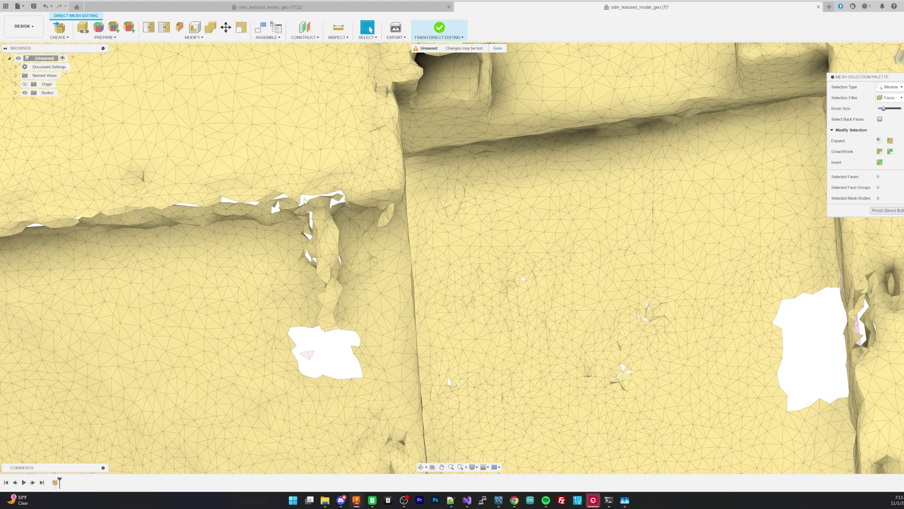
{"action": "left_click_drag", "start_coordinate": [304, 202], "coordinate": [345, 367]}
Step: From above, delete the deep pit and surrounding faces between the low-roof hole and the roof edge
{"action": "scroll", "coordinate": [344, 367], "scroll_direction": "down", "scroll_amount": 5}
{"action": "scroll", "coordinate": [341, 351], "scroll_direction": "up", "scroll_amount": 4}
{"action": "scroll", "coordinate": [340, 337], "scroll_direction": "down", "scroll_amount": 3}
{"action": "scroll", "coordinate": [343, 337], "scroll_direction": "down", "scroll_amount": 2}
{"action": "middle_click_drag", "start_coordinate": [577, 302], "coordinate": [602, 239], "text": "shift"}
{"action": "scroll", "coordinate": [409, 257], "scroll_direction": "up", "scroll_amount": 6}
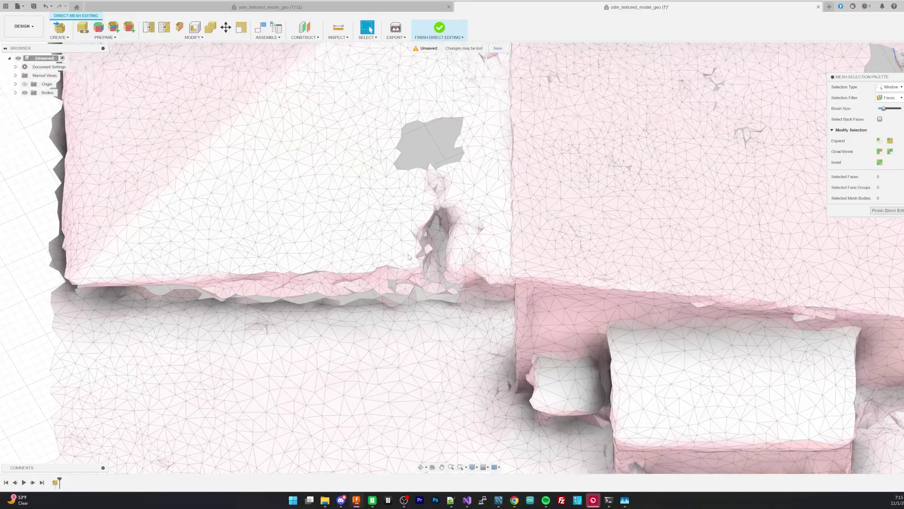
{"action": "scroll", "coordinate": [429, 230], "scroll_direction": "up", "scroll_amount": 3}
{"action": "mouse_move", "coordinate": [397, 177]}
{"action": "left_mouse_down"}
{"action": "mouse_move", "coordinate": [481, 309]}
{"action": "mouse_move", "coordinate": [488, 298]}
{"action": "left_mouse_up"}
{"action": "key", "text": "Delete"}
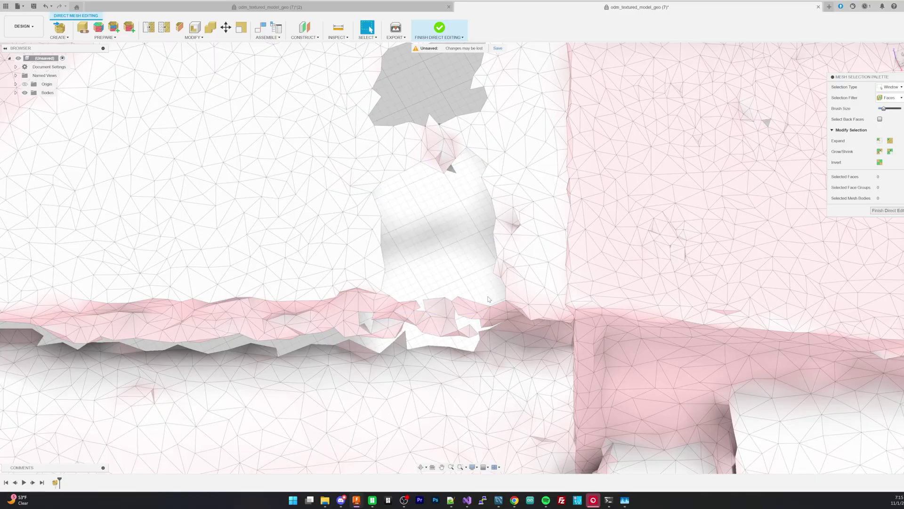
Step: Repair the whole mesh body using the Close Holes repair type
{"action": "scroll", "coordinate": [488, 296], "scroll_direction": "down", "scroll_amount": 5}
{"action": "mouse_move", "coordinate": [487, 288]}
{"action": "middle_mouse_down", "text": "shift"}
{"action": "mouse_move", "coordinate": [493, 262]}
{"action": "mouse_move", "coordinate": [487, 283]}
{"action": "mouse_move", "coordinate": [477, 279]}
{"action": "mouse_move", "coordinate": [484, 274]}
{"action": "mouse_move", "coordinate": [485, 289]}
{"action": "middle_mouse_up", "text": "shift"}
{"action": "scroll", "coordinate": [487, 284], "scroll_direction": "down", "scroll_amount": 4}
{"action": "left_click", "coordinate": [82, 30]}
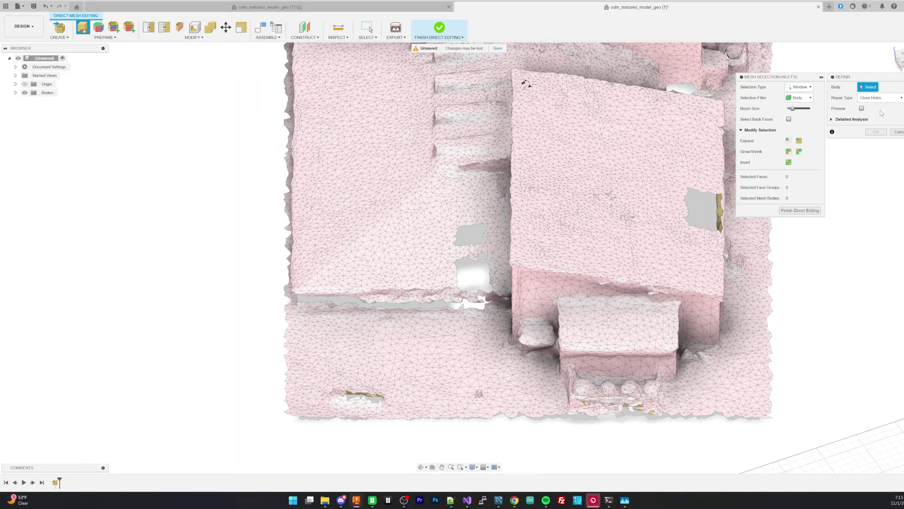
{"action": "left_click", "coordinate": [654, 210]}
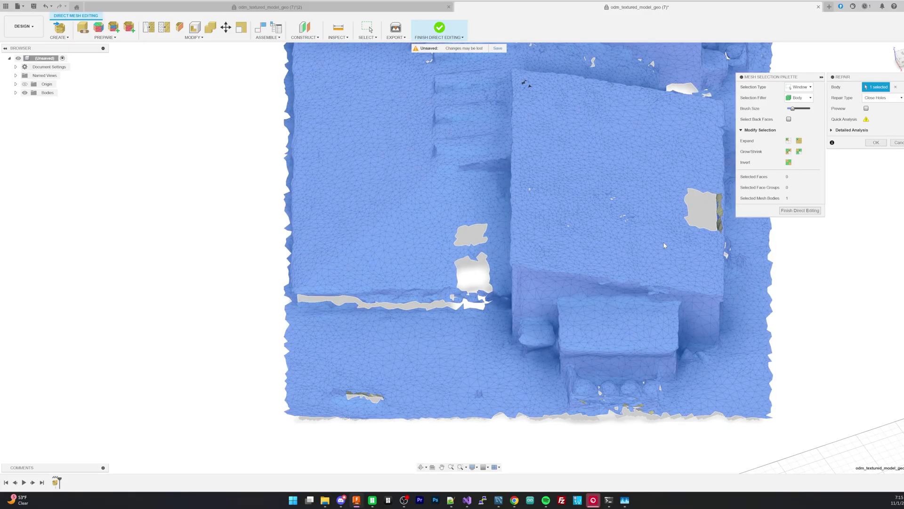
{"action": "key", "text": "Return"}
Step: Examine the repaired roofs, walls and surrounding ground of the mesh from several angles
{"action": "scroll", "coordinate": [635, 236], "scroll_direction": "down", "scroll_amount": 3}
{"action": "middle_click_drag", "start_coordinate": [634, 235], "coordinate": [605, 259], "text": "shift"}
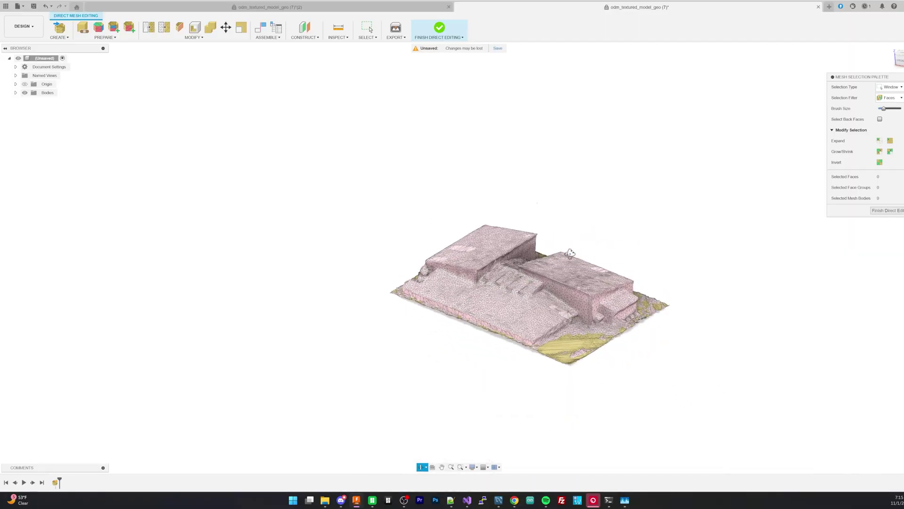
{"action": "middle_click_drag", "start_coordinate": [570, 253], "coordinate": [466, 278], "text": "shift"}
{"action": "scroll", "coordinate": [548, 292], "scroll_direction": "up", "scroll_amount": 7}
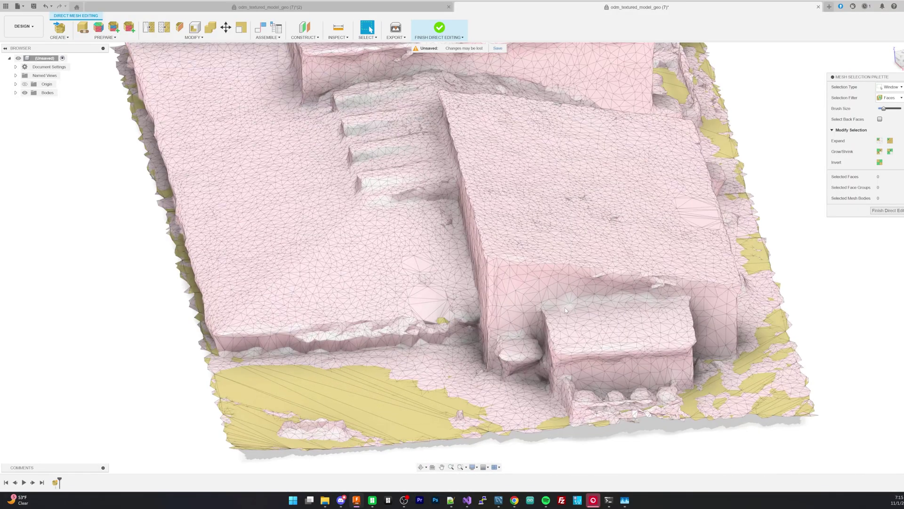
{"action": "scroll", "coordinate": [565, 310], "scroll_direction": "up", "scroll_amount": 3}
{"action": "middle_click_drag", "start_coordinate": [565, 311], "coordinate": [569, 260], "text": "shift"}
{"action": "scroll", "coordinate": [511, 329], "scroll_direction": "down", "scroll_amount": 7}
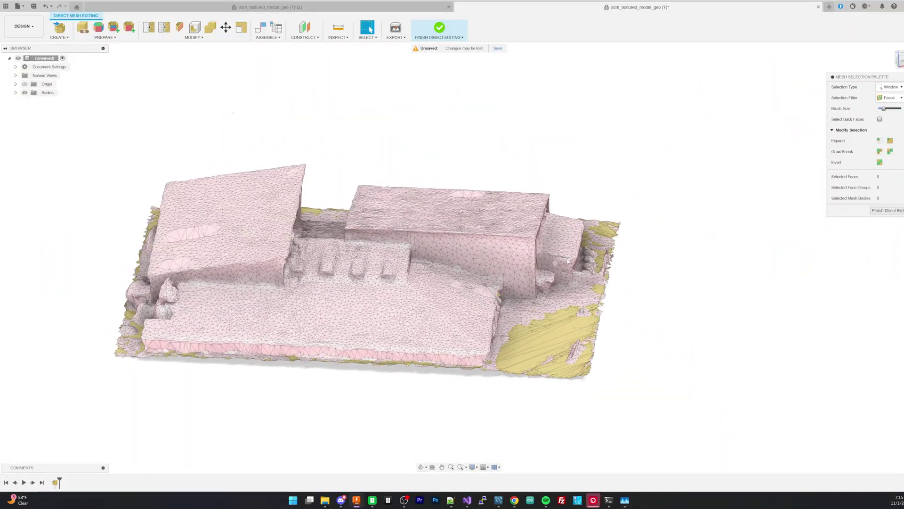
Step: Finish direct mesh editing and export the model as an STL file to the Downloads folder
{"action": "left_click", "coordinate": [887, 210]}
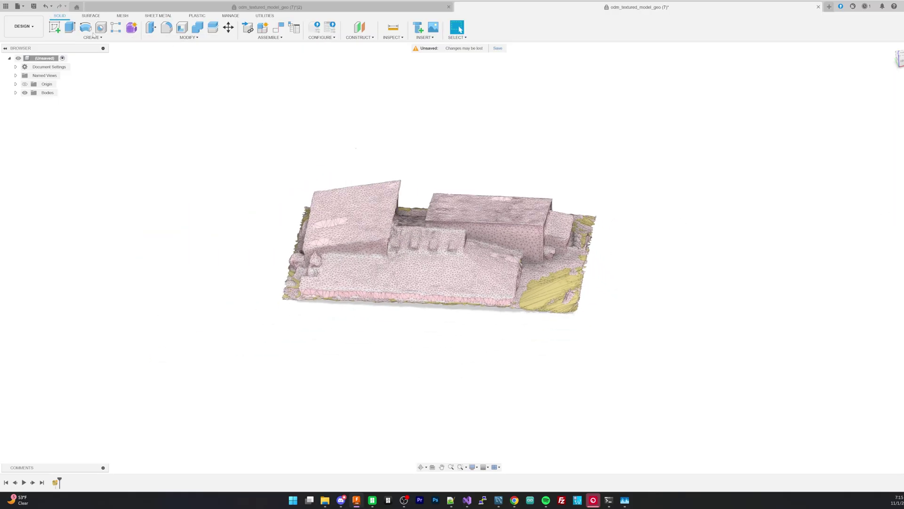
{"action": "left_click", "coordinate": [17, 6]}
{"action": "left_click", "coordinate": [44, 93]}
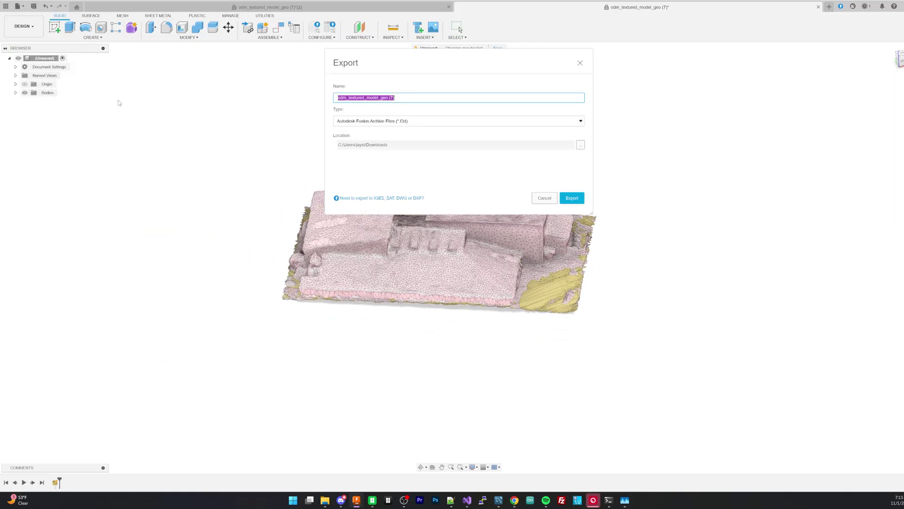
{"action": "left_click", "coordinate": [399, 122]}
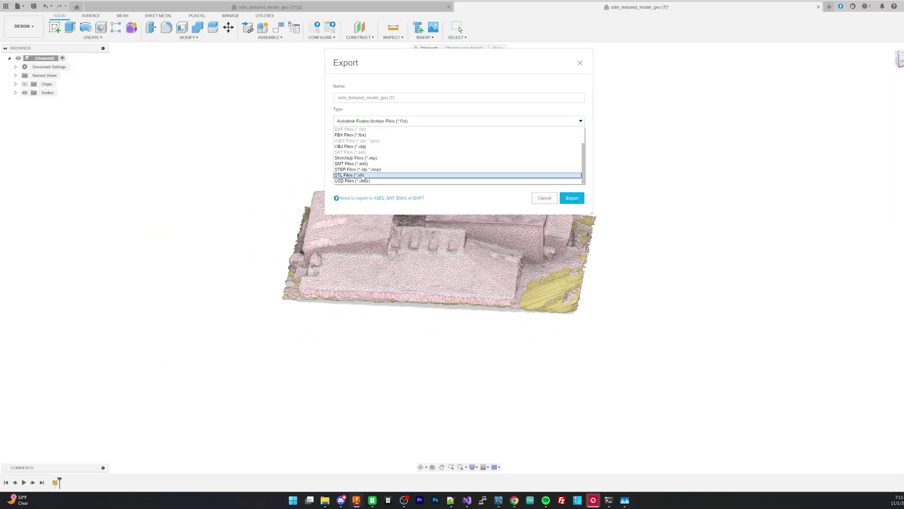
{"action": "left_click", "coordinate": [363, 178]}
{"action": "left_click", "coordinate": [572, 198]}
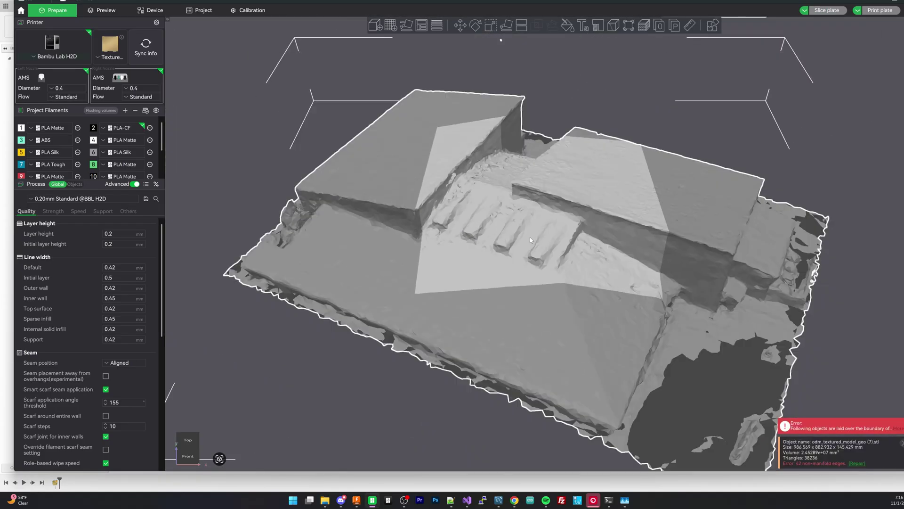
Step: In Bambu Studio, rotate the imported building model 25° about its vertical axis to square it with the plate
{"action": "scroll", "coordinate": [532, 239], "scroll_direction": "down", "scroll_amount": 3}
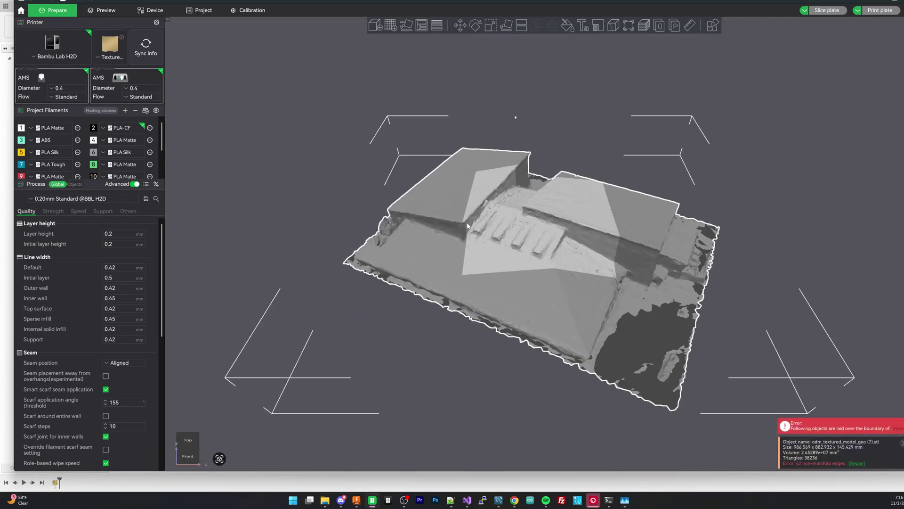
{"action": "left_click", "coordinate": [474, 26]}
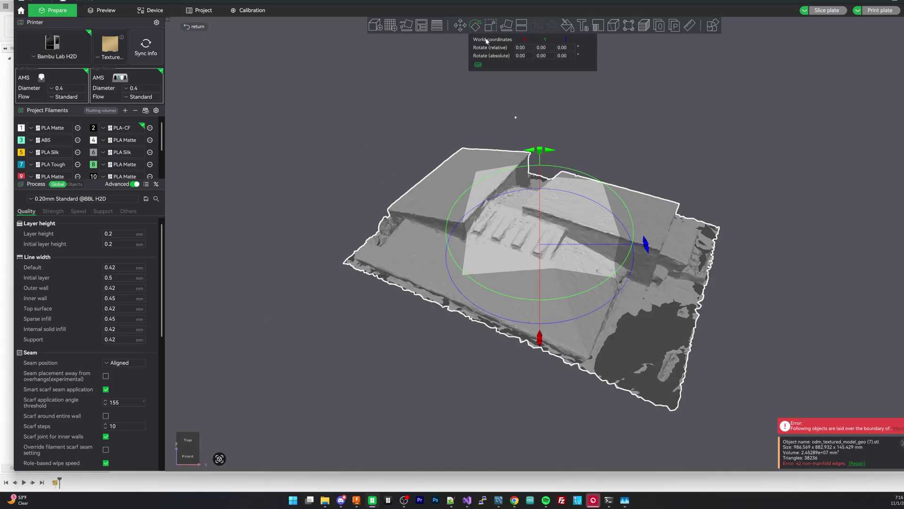
{"action": "left_click_drag", "start_coordinate": [742, 111], "coordinate": [594, 184]}
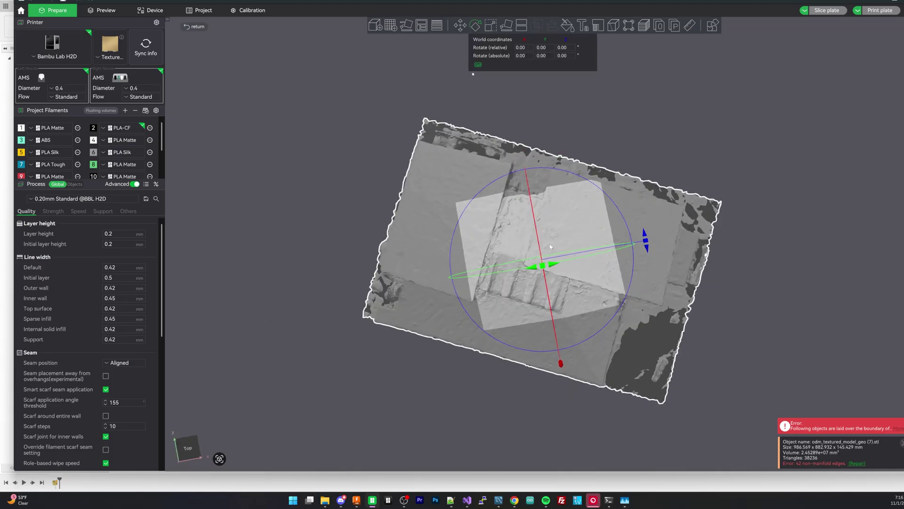
{"action": "left_click_drag", "start_coordinate": [626, 289], "coordinate": [630, 210]}
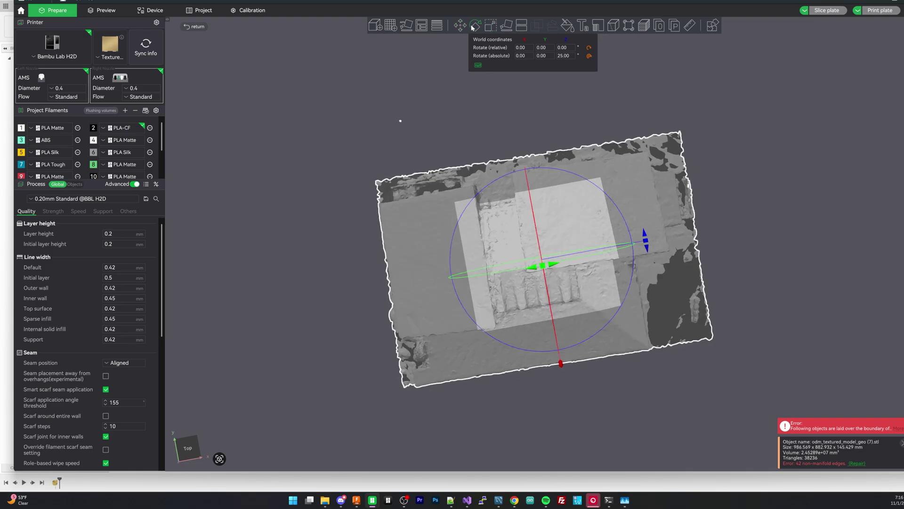
Step: Scale the model down uniformly to under 10% so it fits the build plate, and inspect its sliced preview
{"action": "key", "text": "s"}
{"action": "left_click_drag", "start_coordinate": [671, 90], "coordinate": [556, 215]}
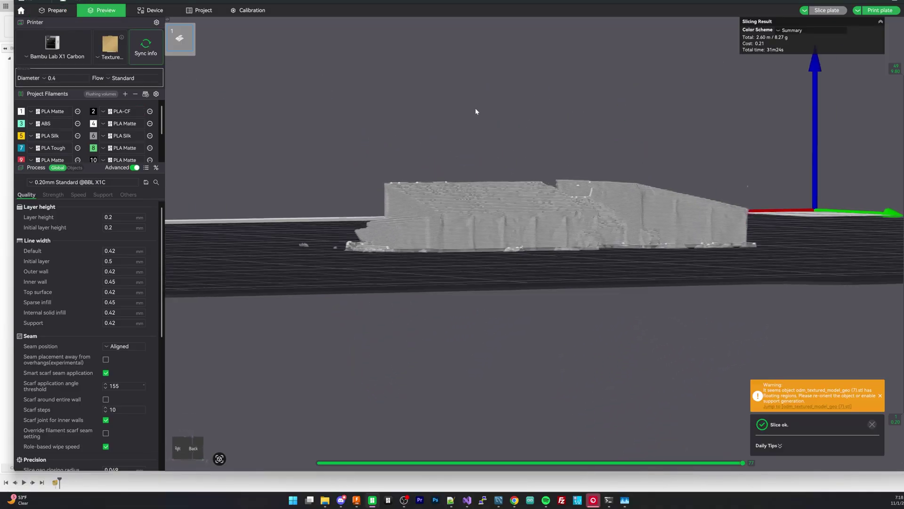
{"action": "scroll", "coordinate": [476, 108], "scroll_direction": "up", "scroll_amount": 3}
{"action": "left_click_drag", "start_coordinate": [464, 114], "coordinate": [446, 111]}
{"action": "scroll", "coordinate": [618, 274], "scroll_direction": "up", "scroll_amount": 5}
{"action": "left_click_drag", "start_coordinate": [682, 354], "coordinate": [680, 358]}
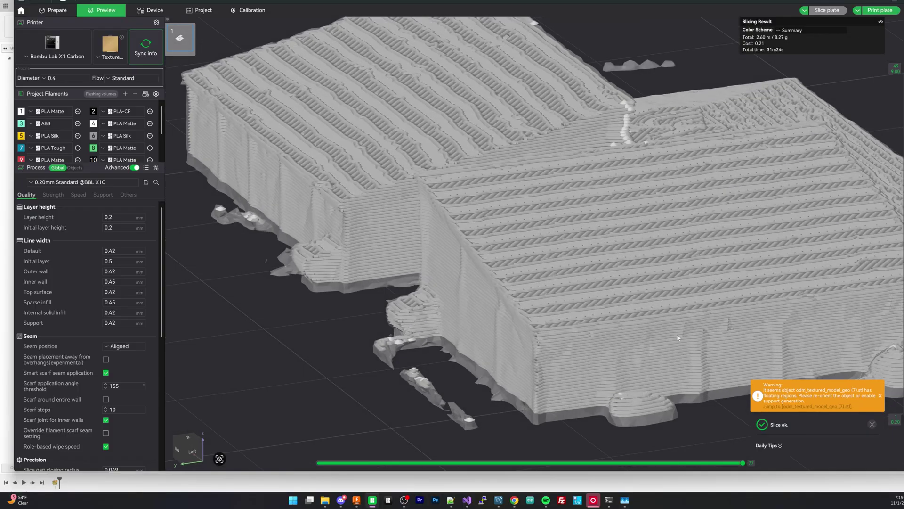
Step: Send the sliced plate to the X1-Carbon printer using the PLA filament in slot B3
{"action": "left_click", "coordinate": [879, 10]}
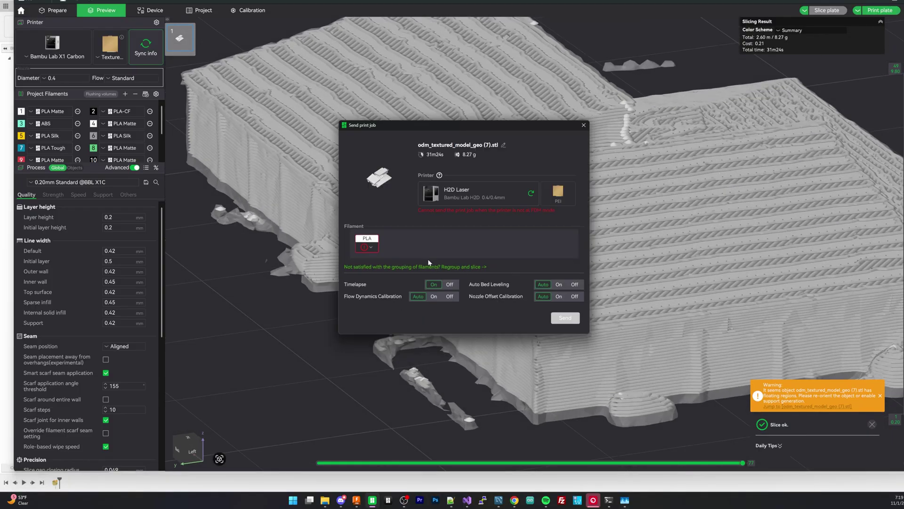
{"action": "left_click", "coordinate": [368, 247]}
{"action": "left_click", "coordinate": [503, 199]}
{"action": "left_click", "coordinate": [452, 227]}
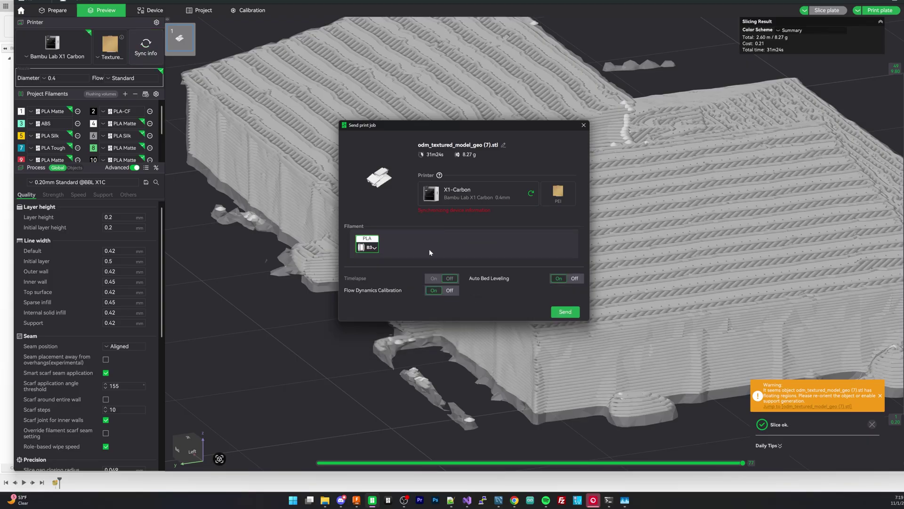
{"action": "left_click", "coordinate": [369, 241]}
{"action": "left_click", "coordinate": [414, 324]}
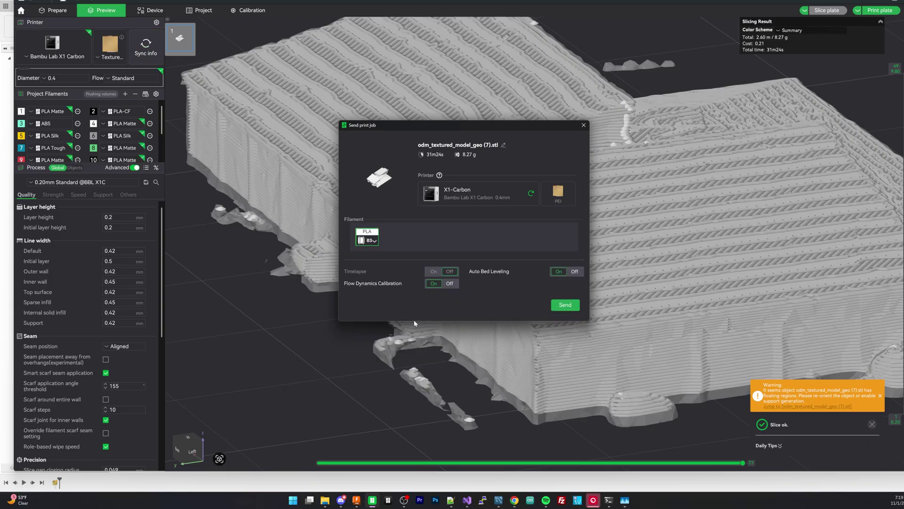
{"action": "left_click", "coordinate": [567, 306]}
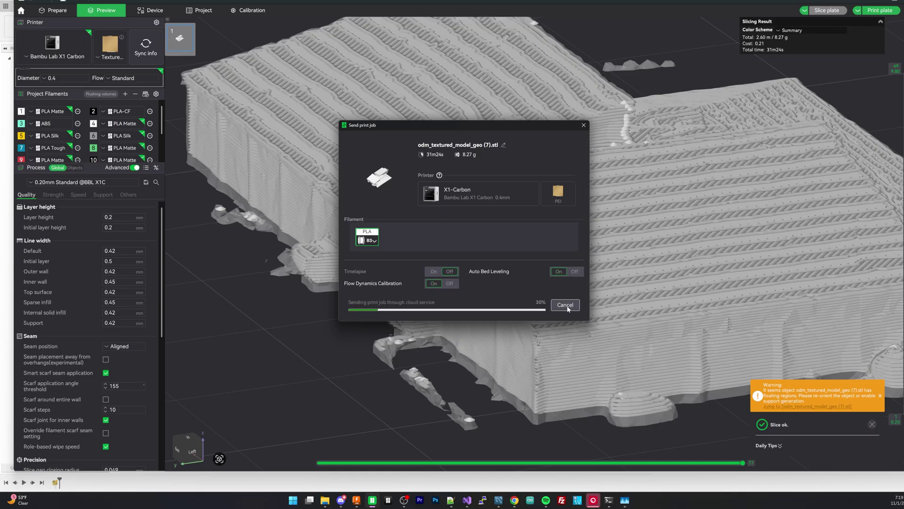